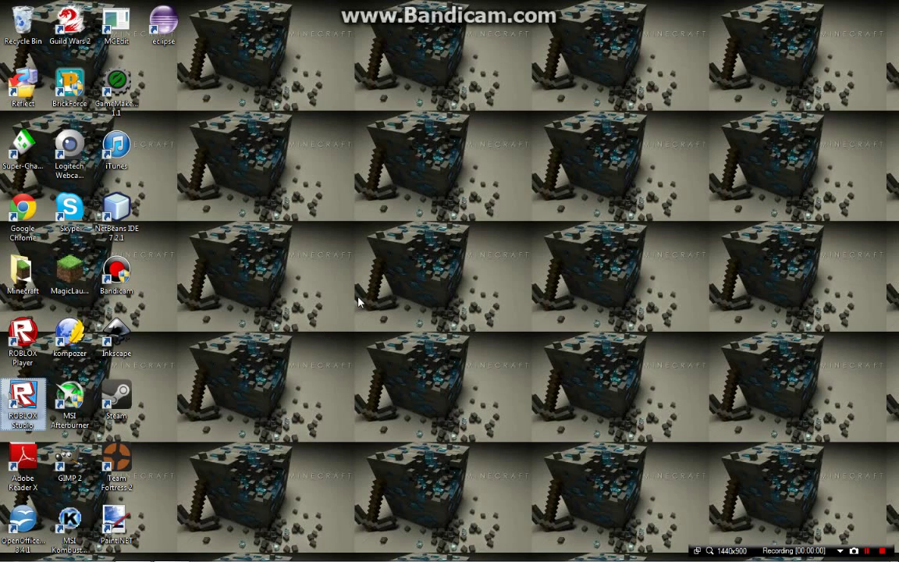
Locate ROBLOX Studio in the Start menu's Roblox folder, cancelling the desktop shortcut drop.
click(329, 339)
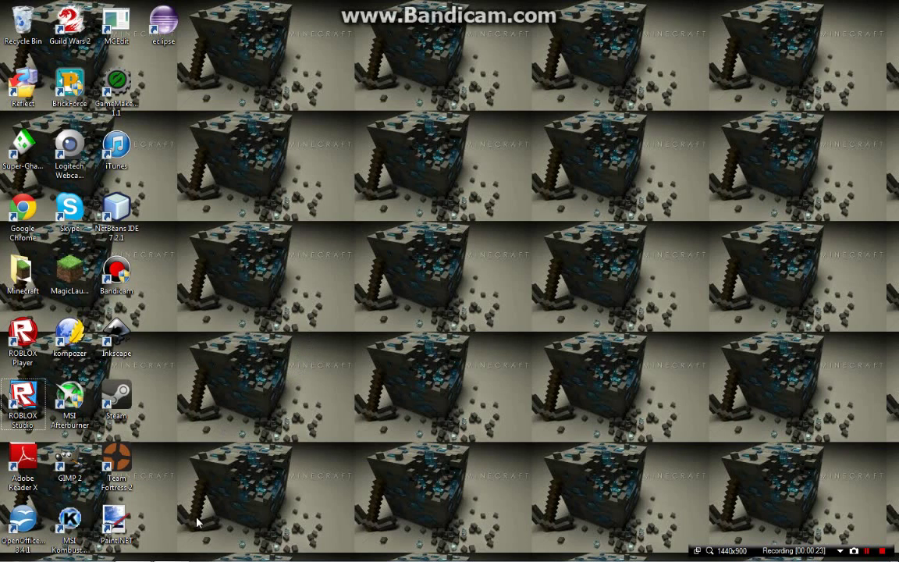
click(172, 549)
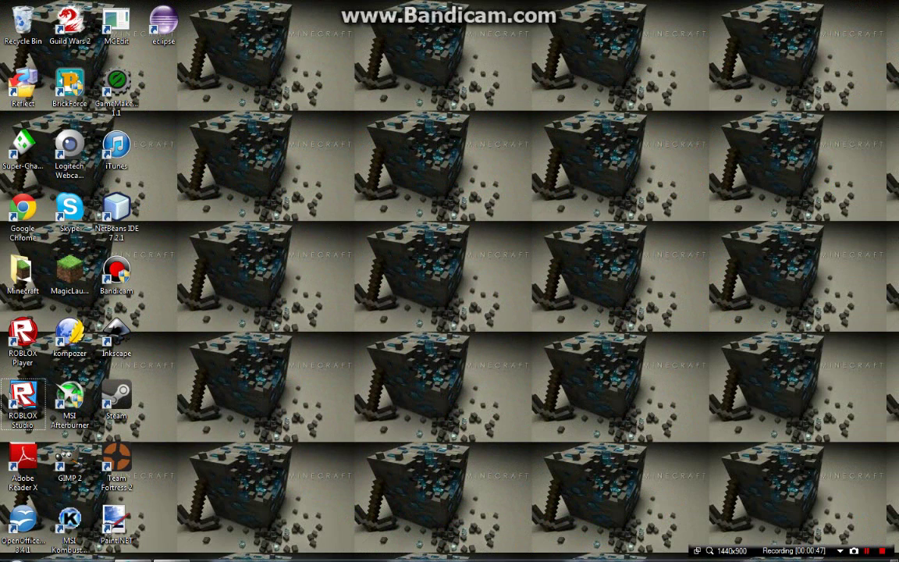
click(17, 549)
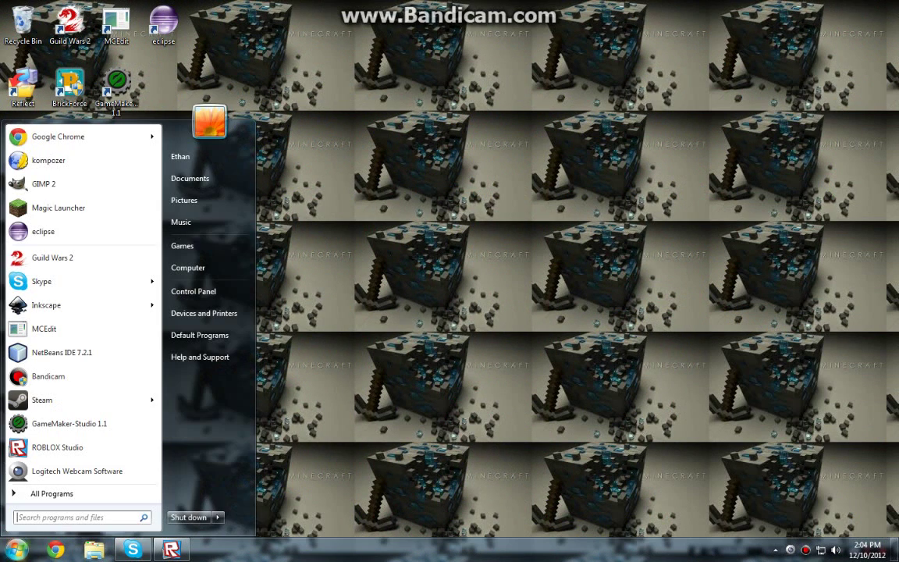
click(47, 493)
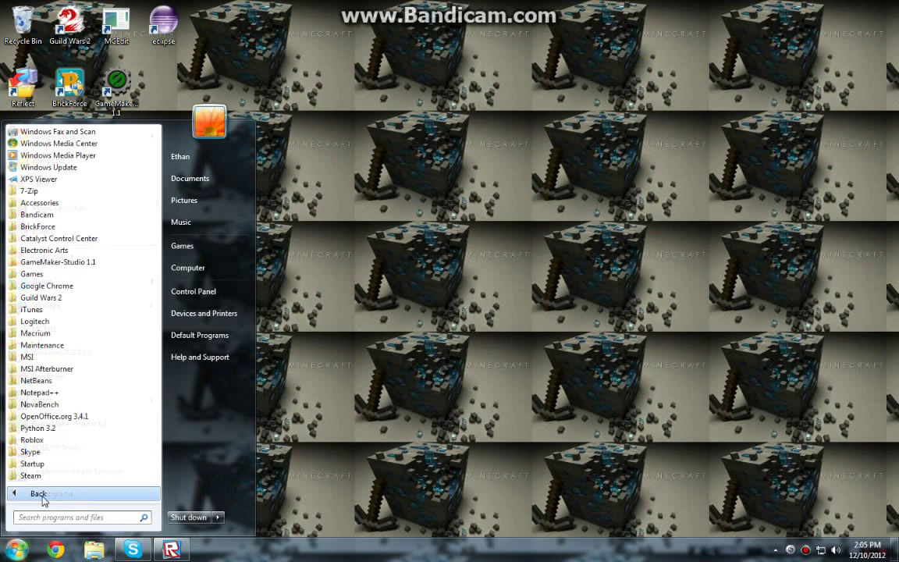
click(53, 440)
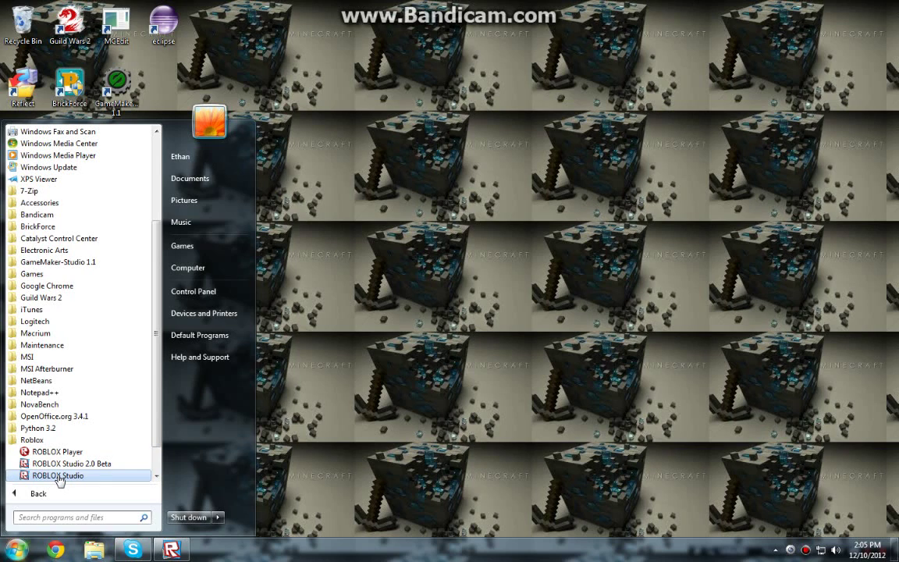
right_drag(59, 481, 456, 361)
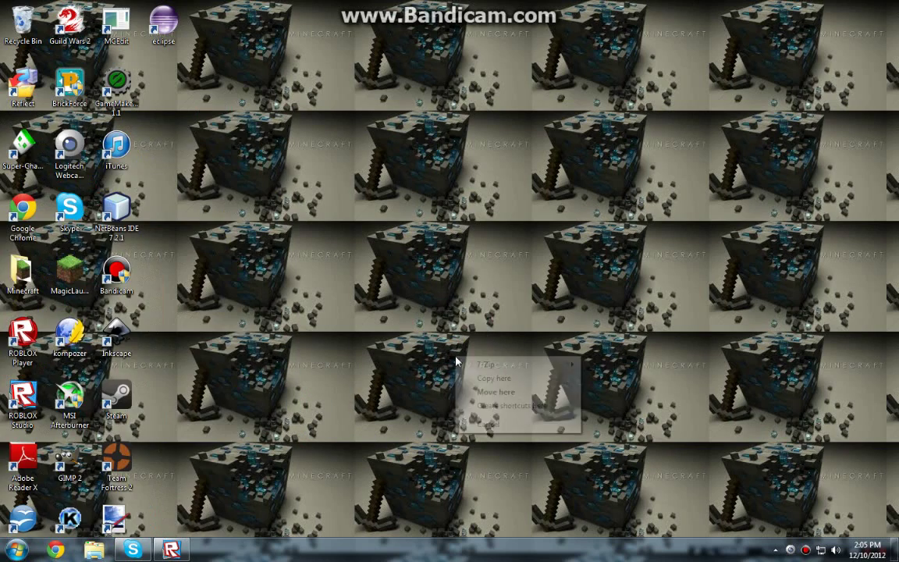
click(498, 428)
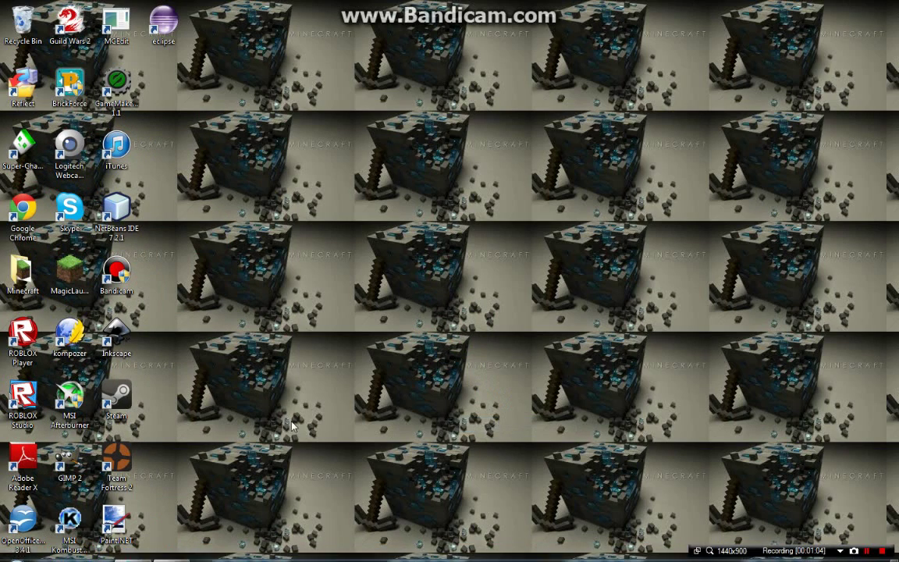
Launch ROBLOX Studio and start a new blank place.
double_click(14, 399)
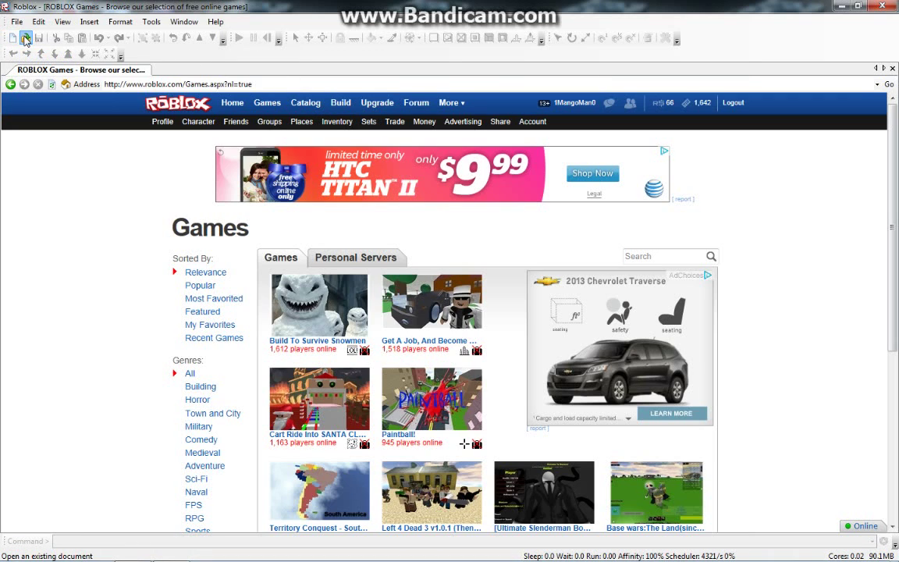
click(26, 37)
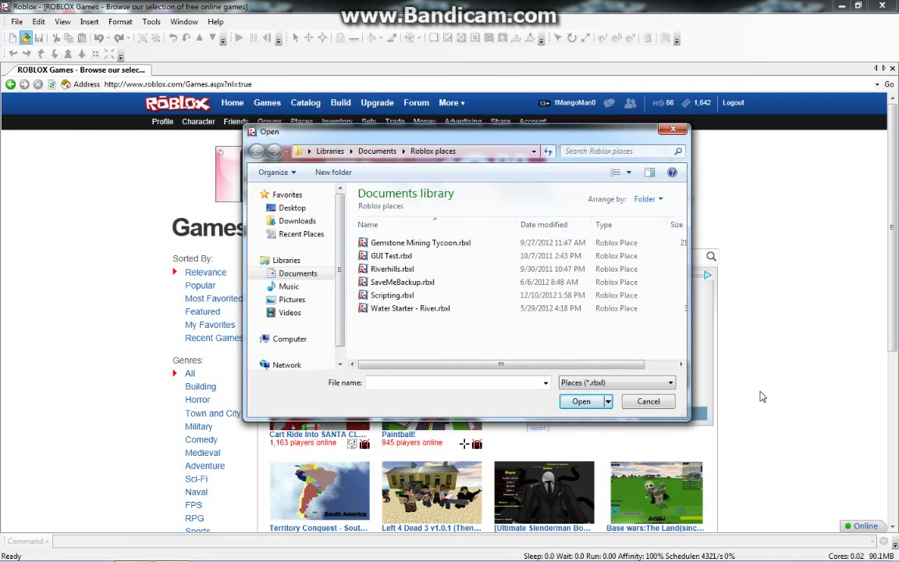
click(647, 402)
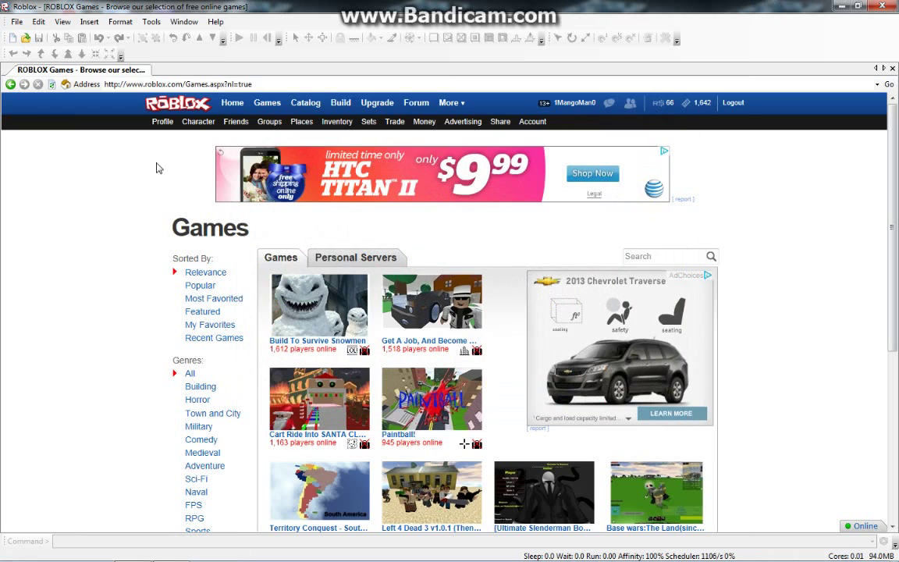
click(13, 43)
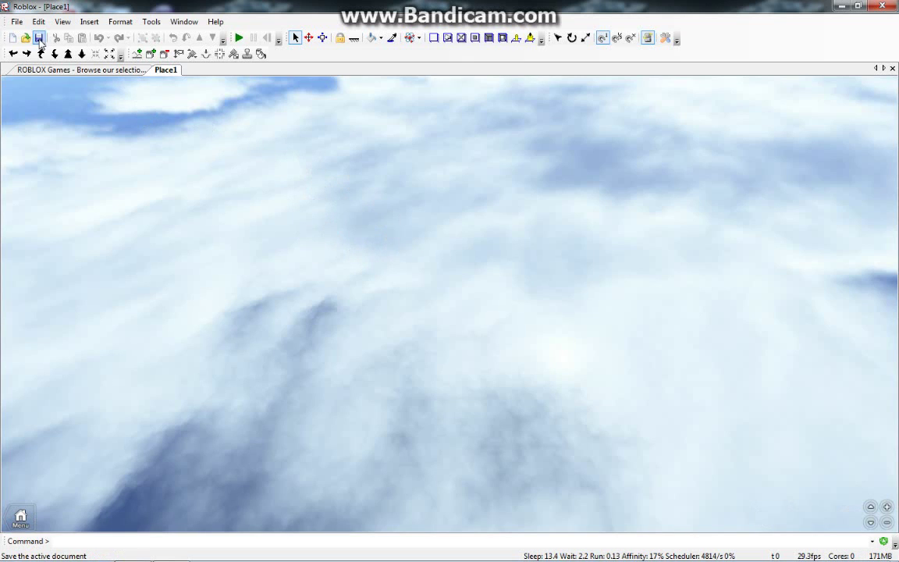
Open Scripting.rbxl from the Roblox places folder and close Place1 without saving.
click(26, 38)
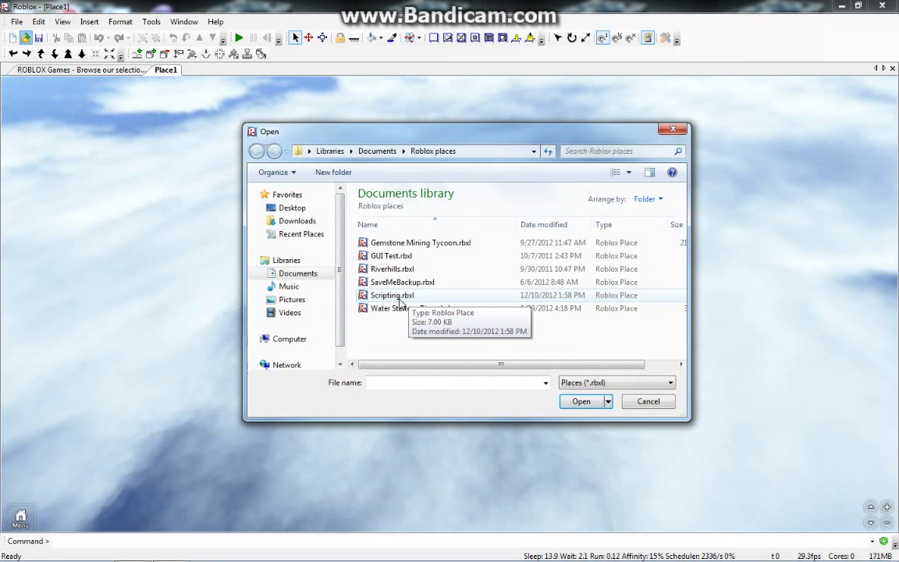
double_click(399, 297)
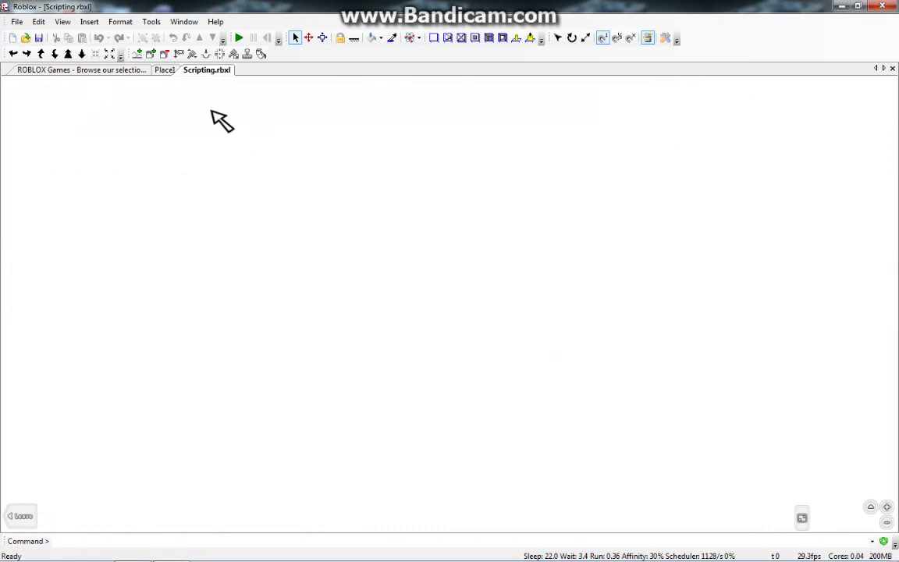
click(165, 70)
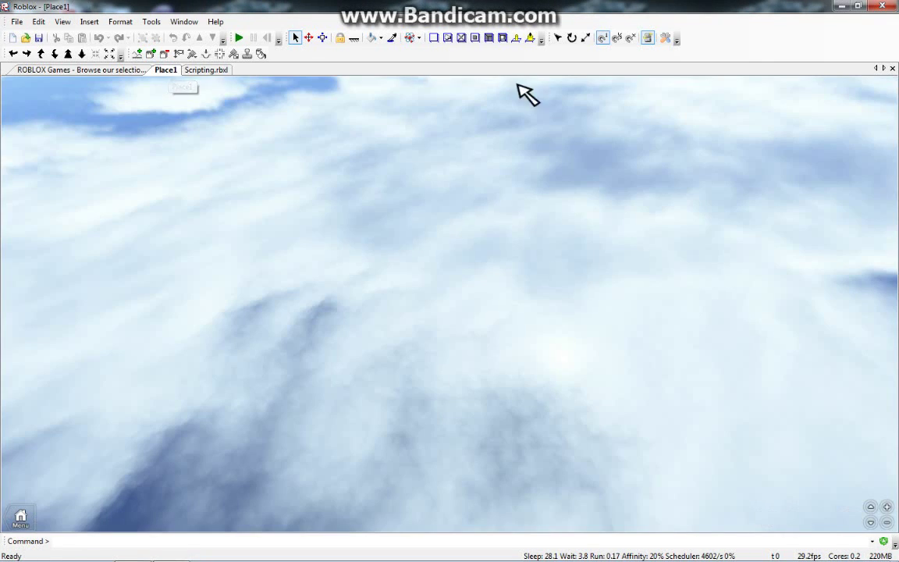
click(891, 69)
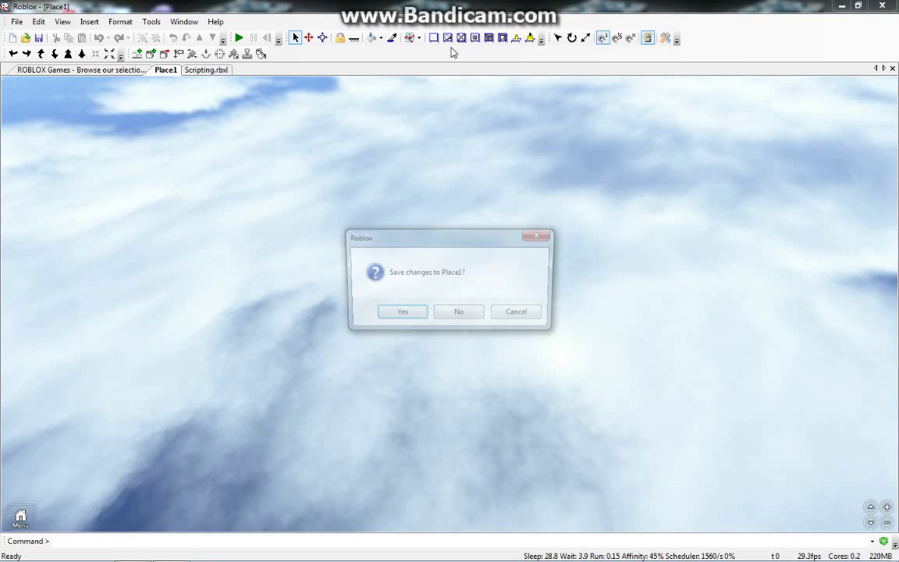
click(465, 316)
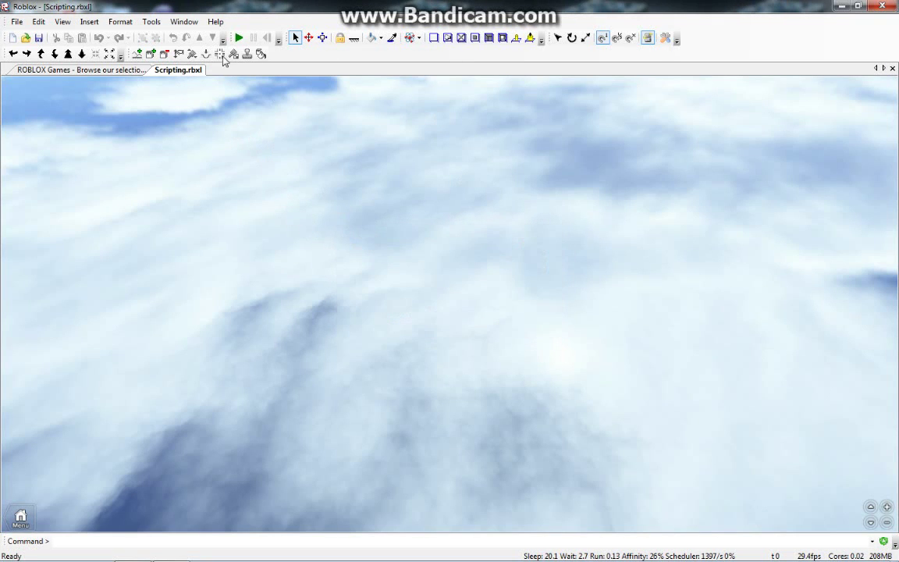
Insert a Part and resize it with handles into a large flat square plate.
click(89, 21)
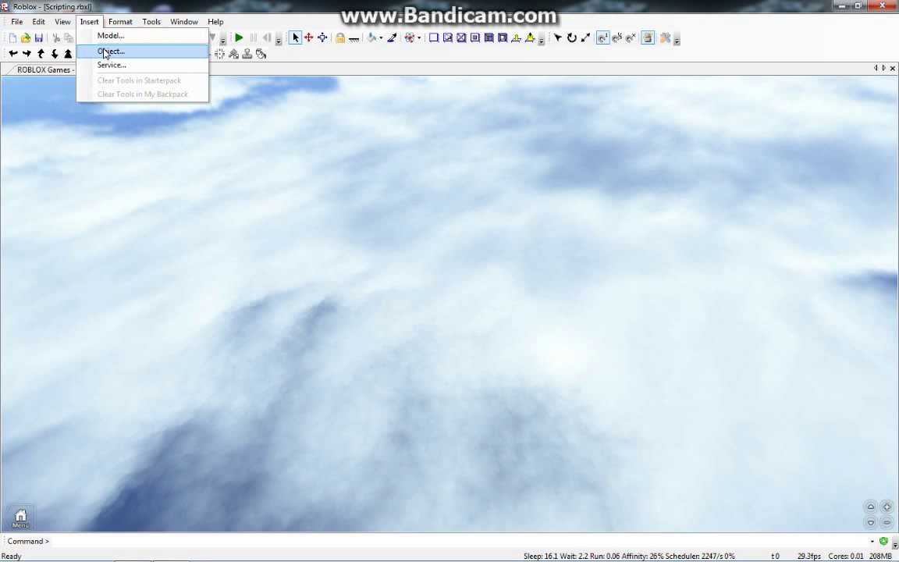
click(107, 51)
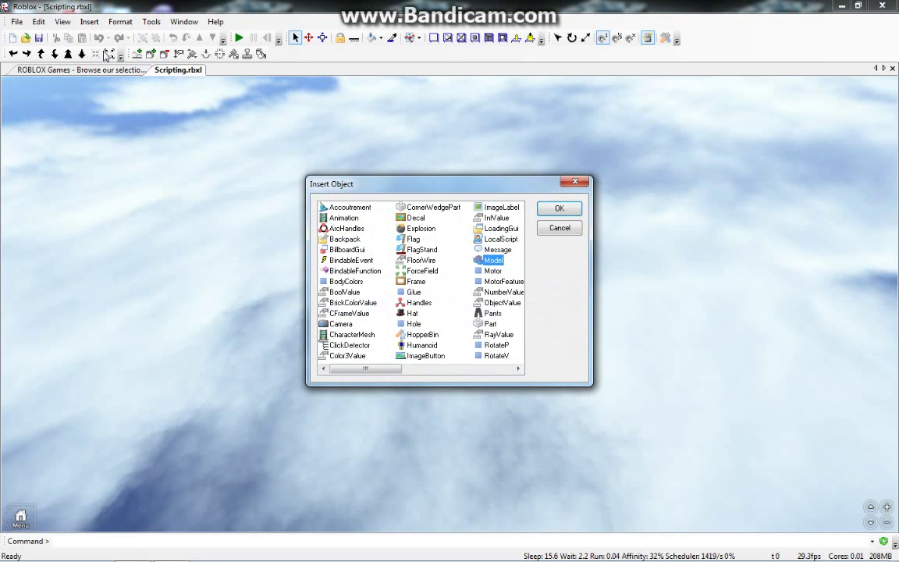
click(488, 323)
click(544, 208)
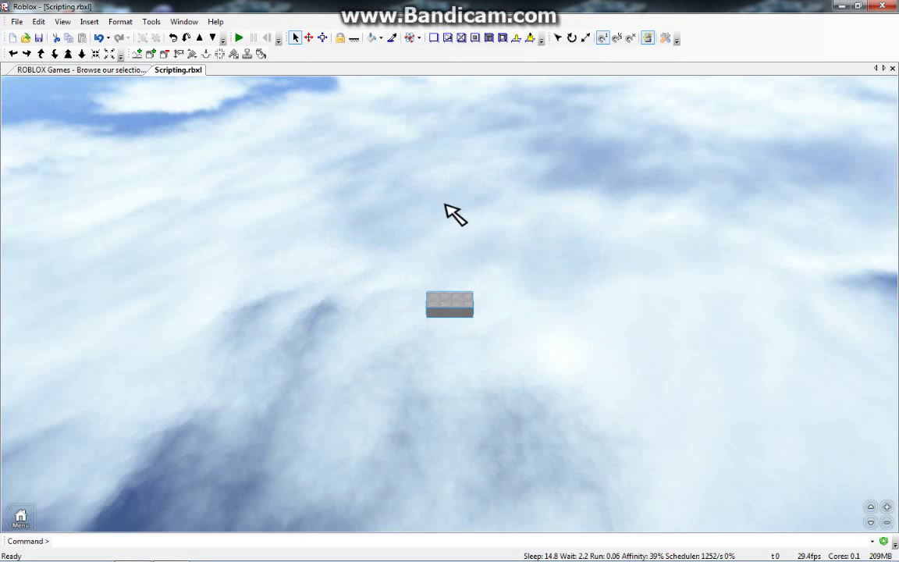
click(322, 37)
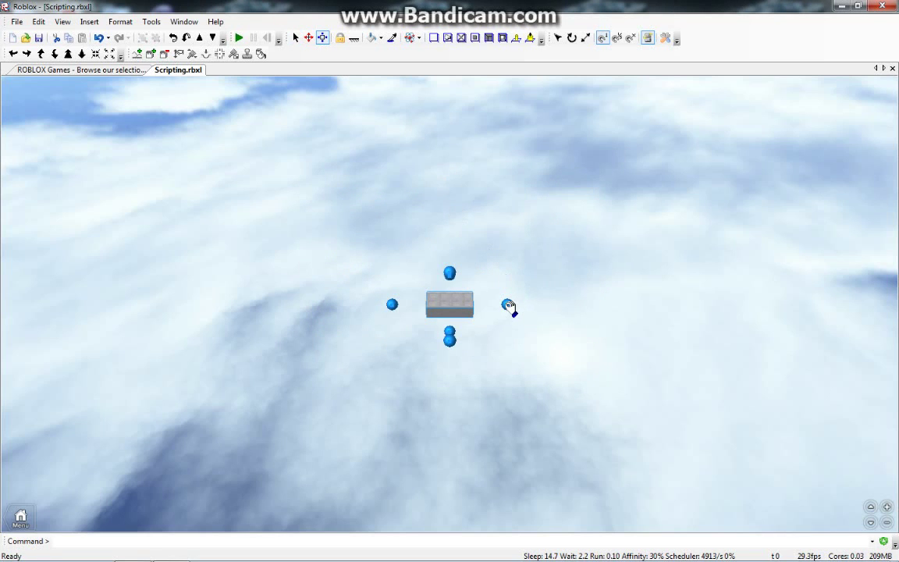
drag(509, 305, 595, 307)
drag(508, 328, 566, 417)
click(573, 367)
scroll(304, 137, down, 2)
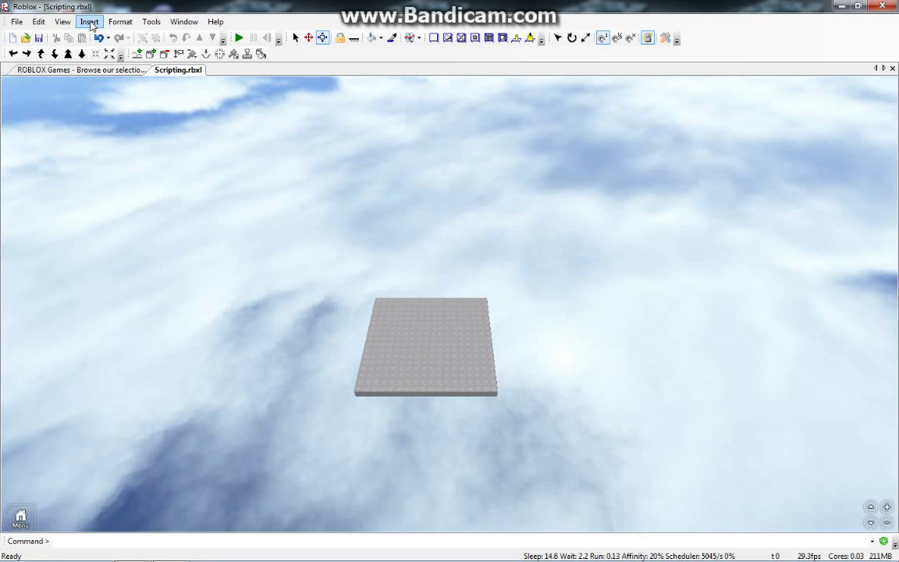
Insert a SpawnLocation and drop it onto the grey plate.
click(91, 22)
click(110, 50)
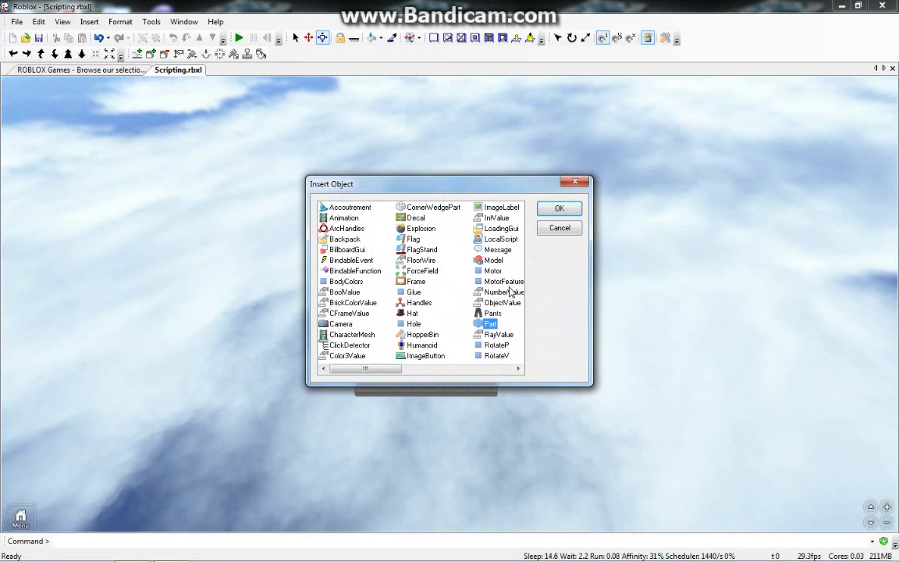
drag(382, 367, 459, 365)
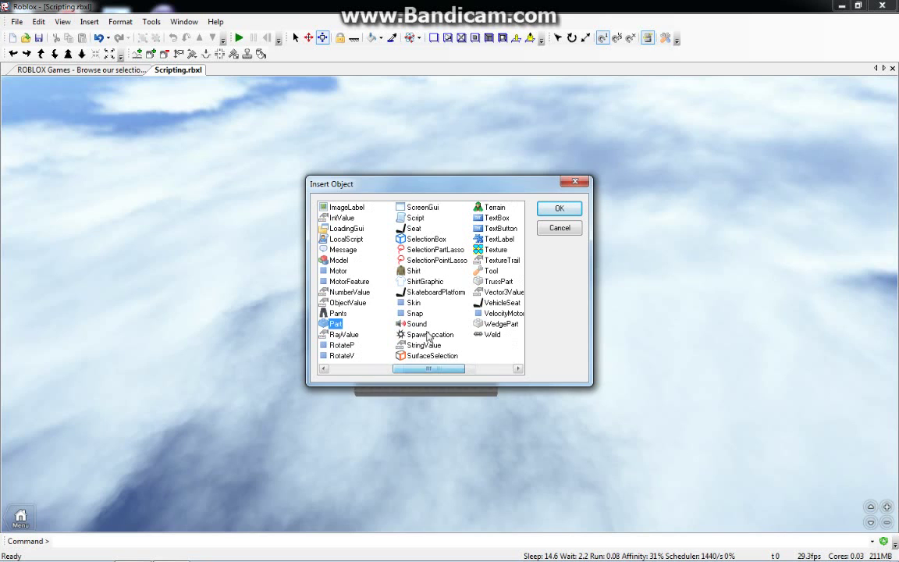
click(427, 333)
click(570, 213)
drag(498, 263, 486, 318)
Orbit, tilt and pan the camera to show the plate against the horizon.
right_drag(486, 318, 613, 304)
scroll(484, 381, up, 3)
click(418, 381)
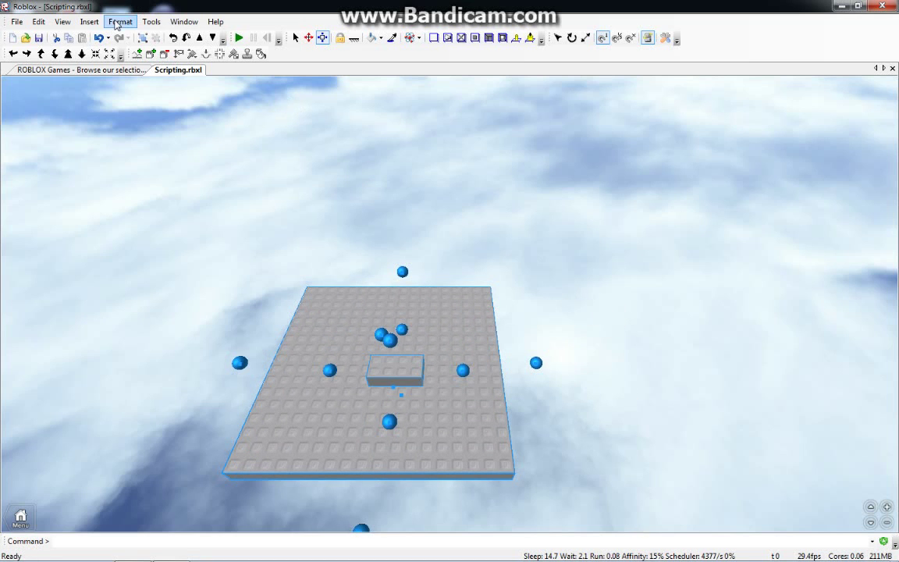
click(351, 257)
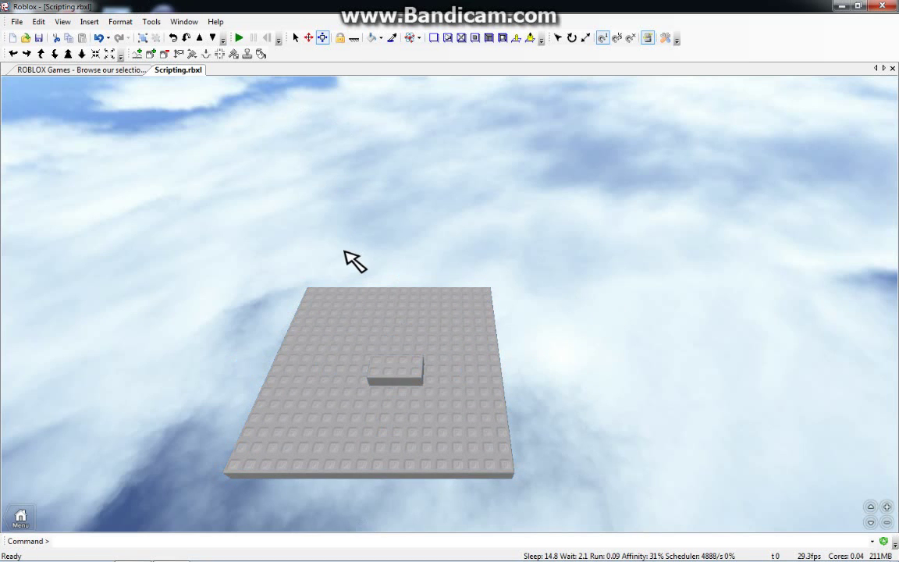
right_drag(351, 257, 421, 319)
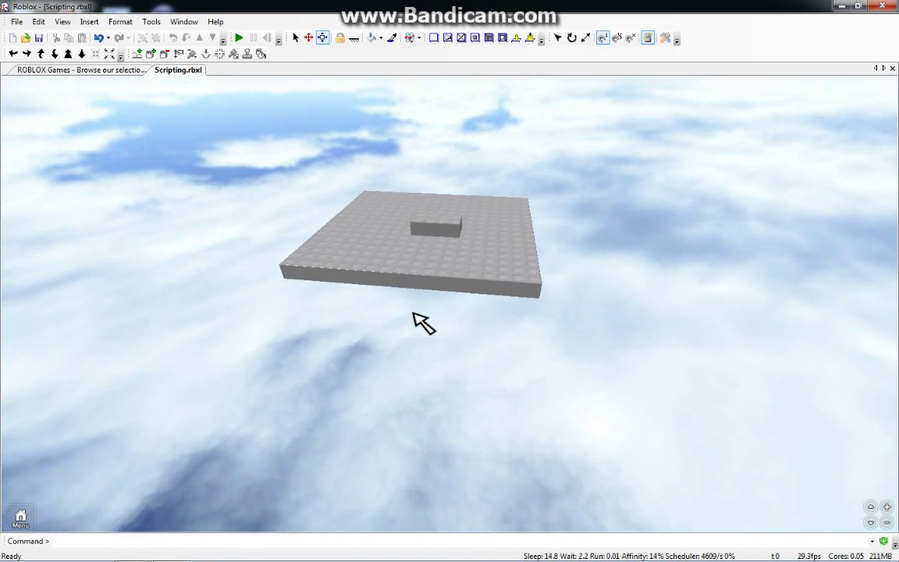
right_drag(425, 269, 429, 312)
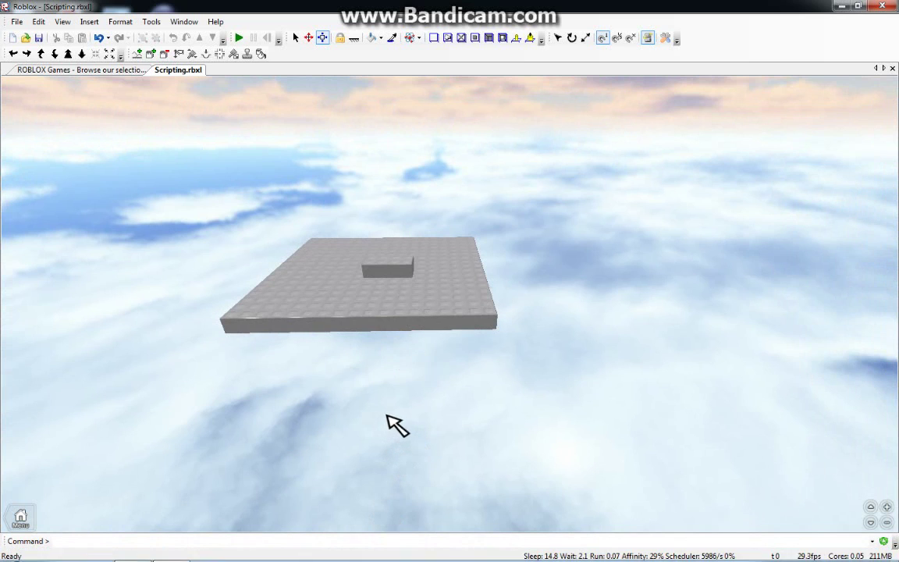
key(a)
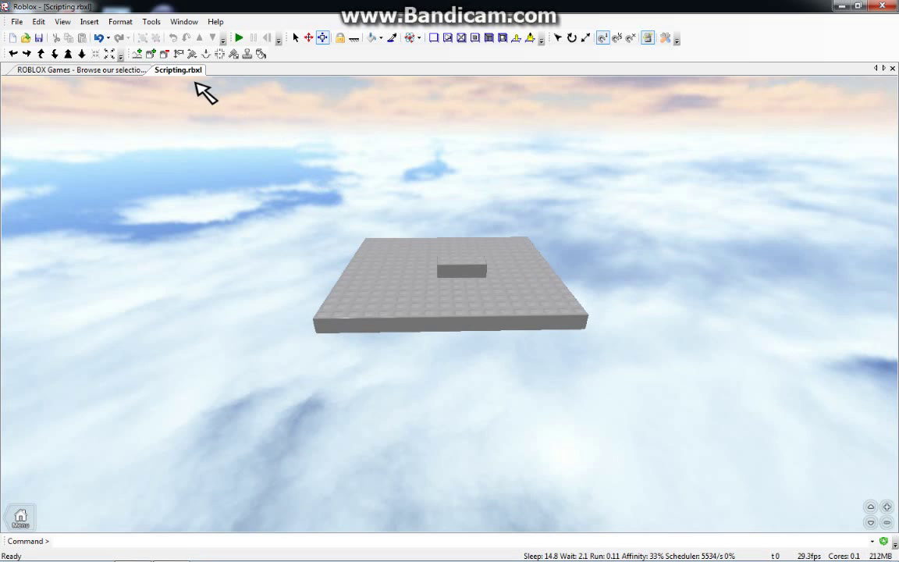
Show the Properties panel and set the baseplate's BrickColor to Bright green.
click(58, 17)
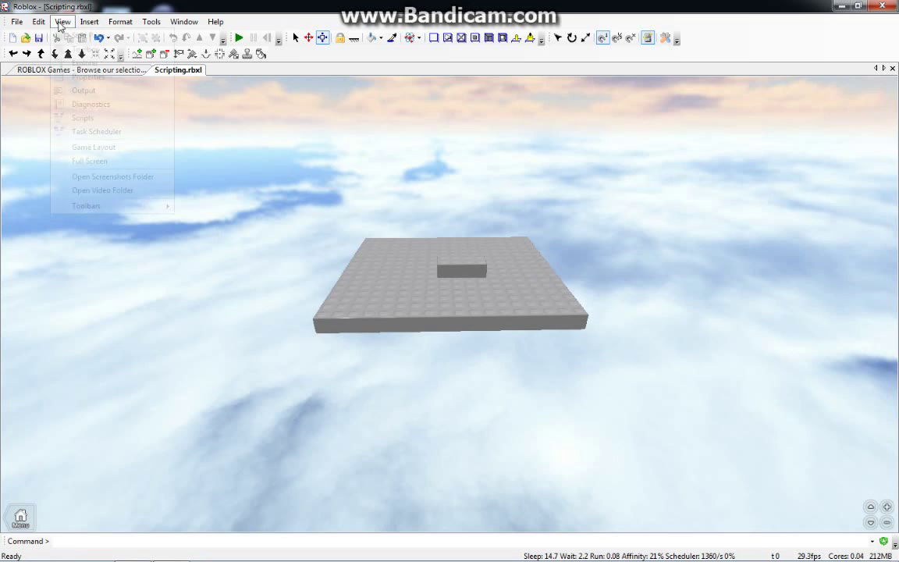
click(89, 76)
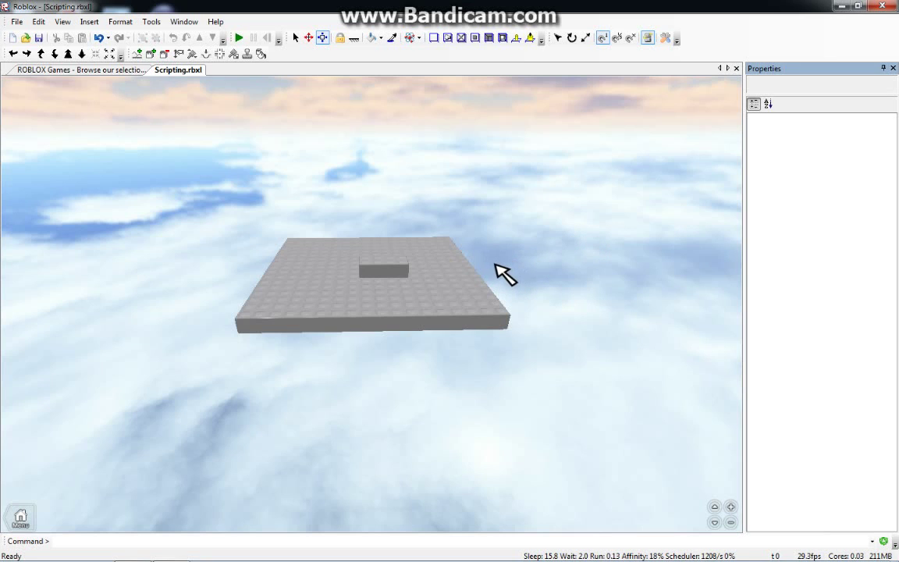
click(456, 299)
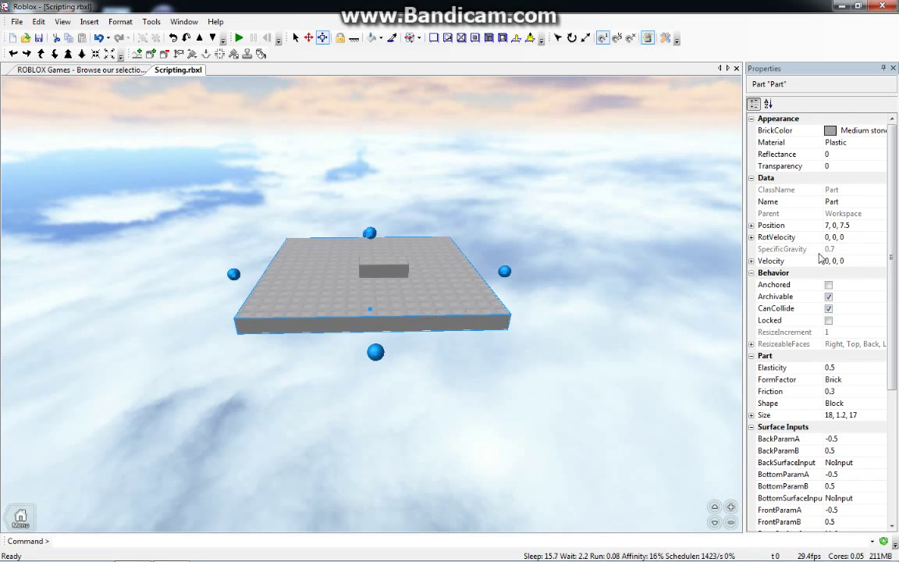
scroll(893, 246, down, 1)
scroll(891, 234, up, 1)
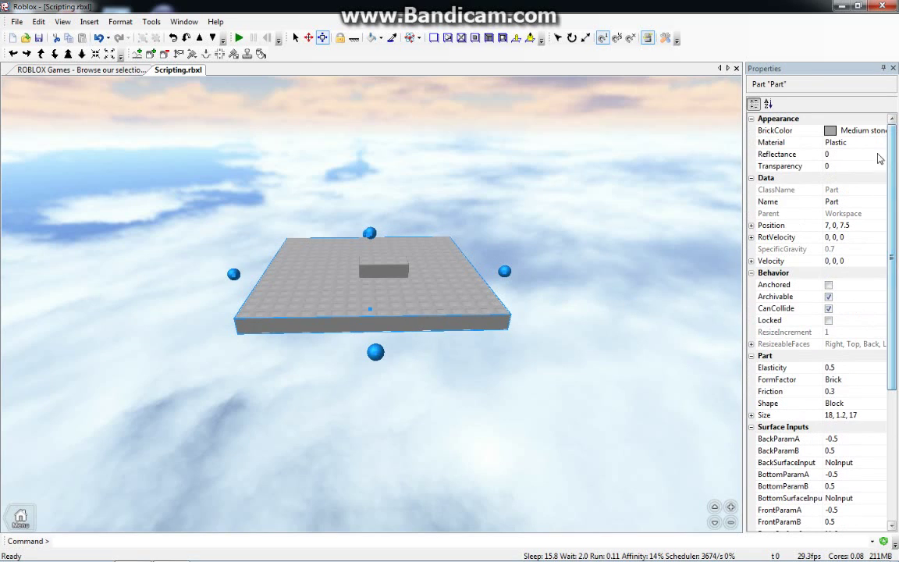
click(839, 131)
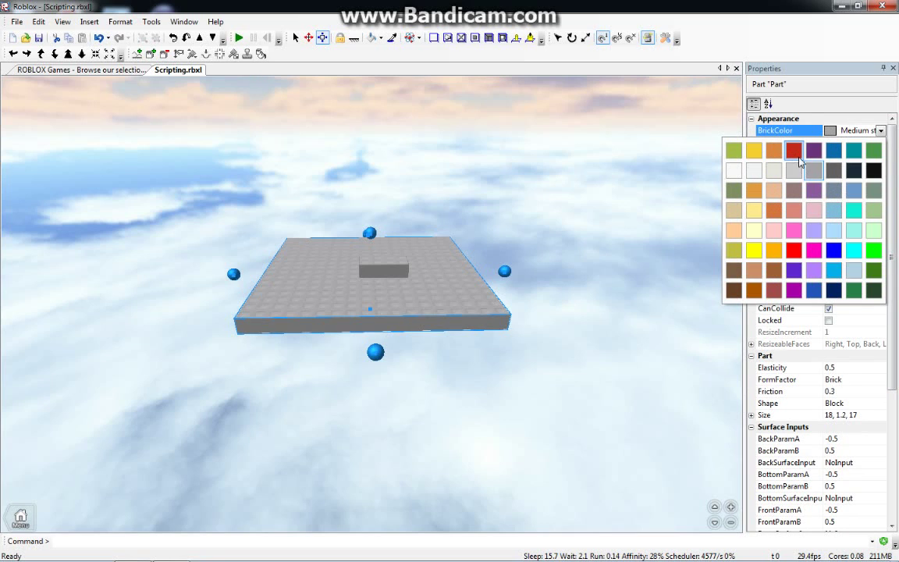
click(873, 150)
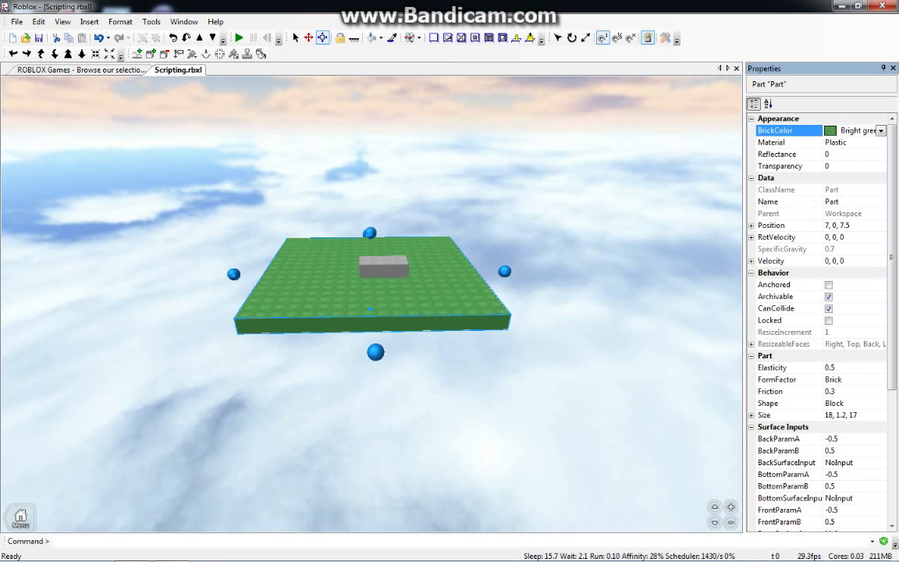
Try baseplate Transparency 0.5, then restore it to 0.
click(560, 230)
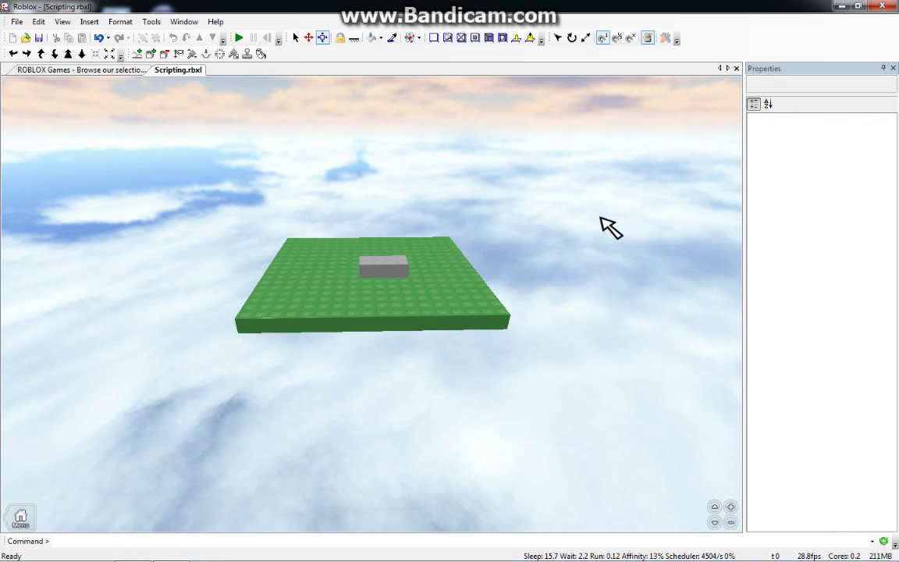
click(460, 299)
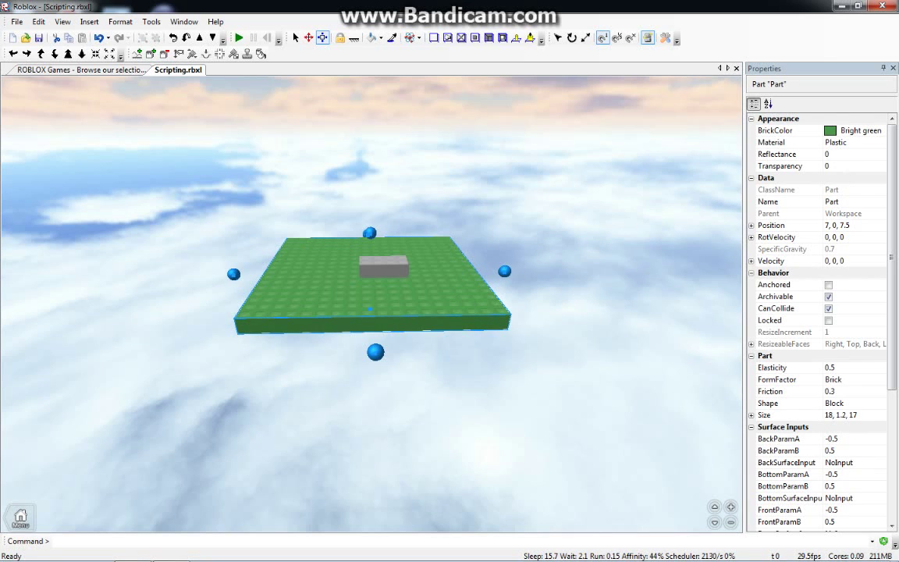
click(849, 163)
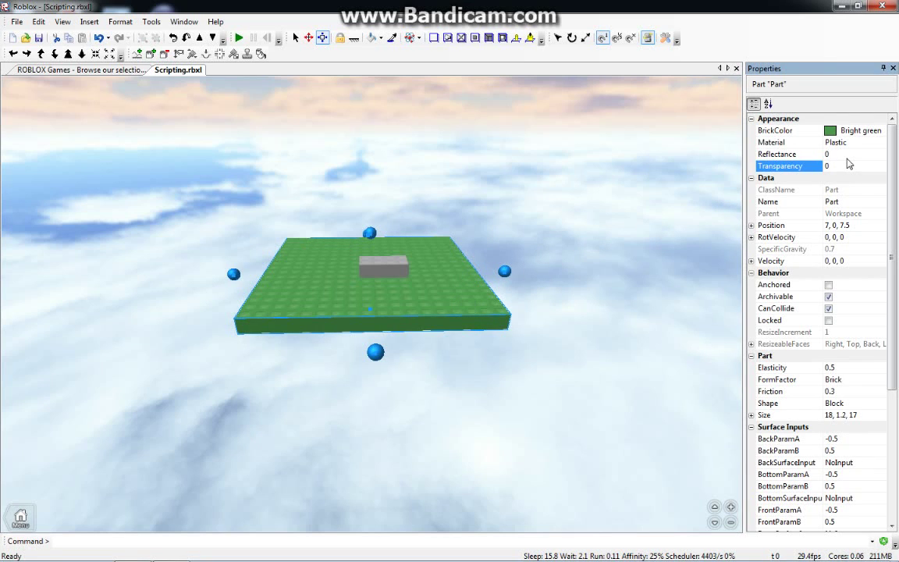
key(Return)
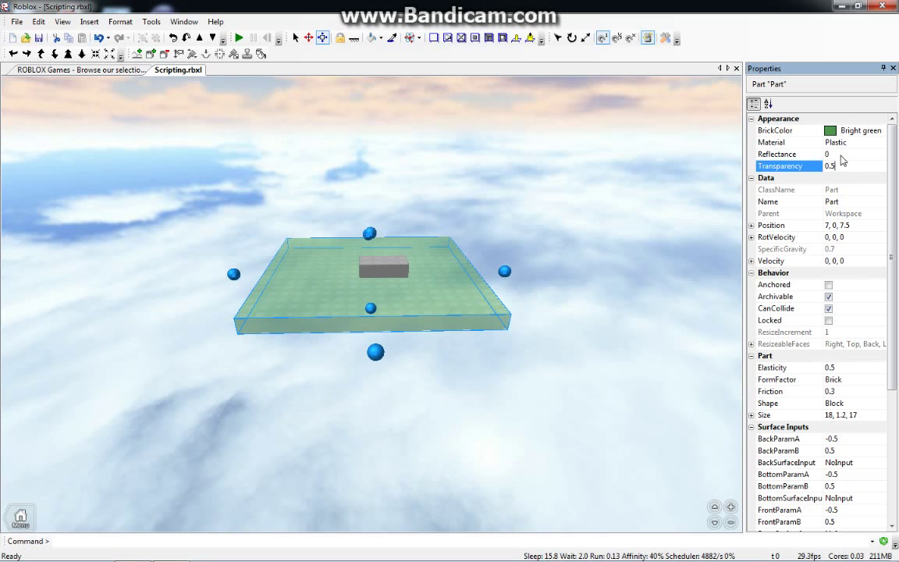
key(Return)
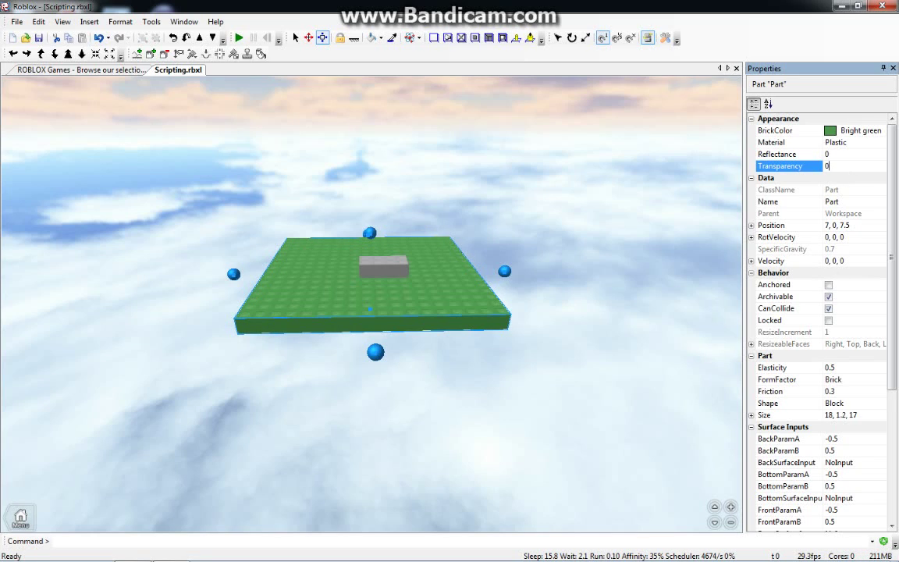
Select the SpawnLocation and baseplate together and tick Anchored.
click(388, 269)
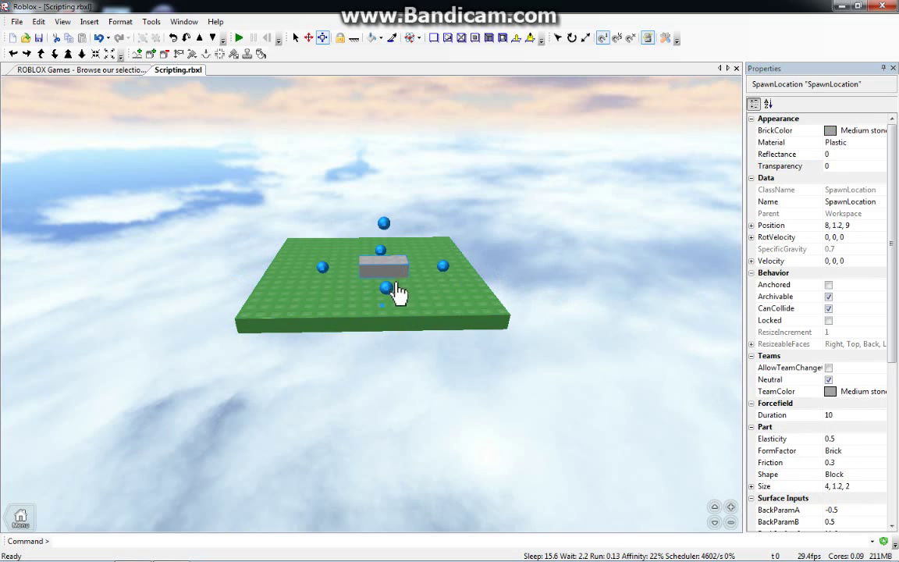
ctrl+click(286, 308)
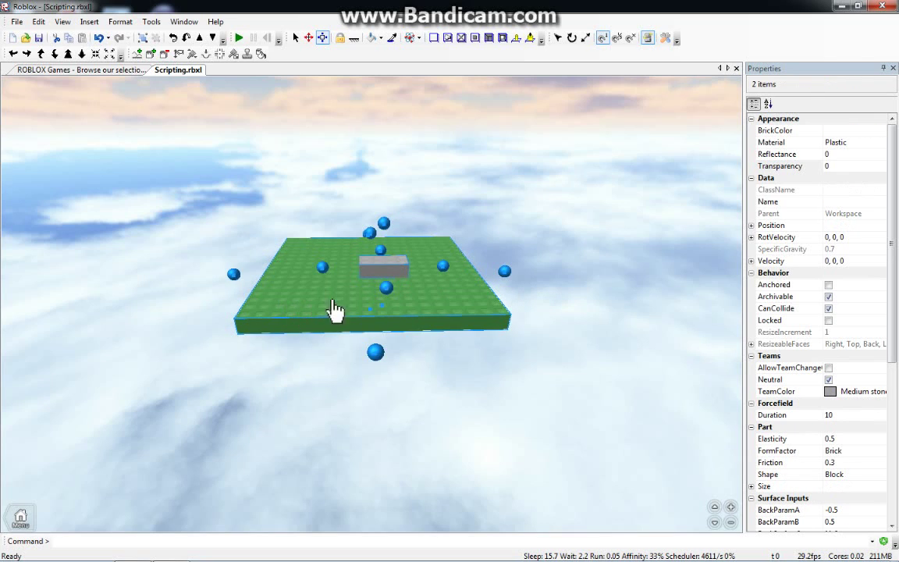
click(829, 286)
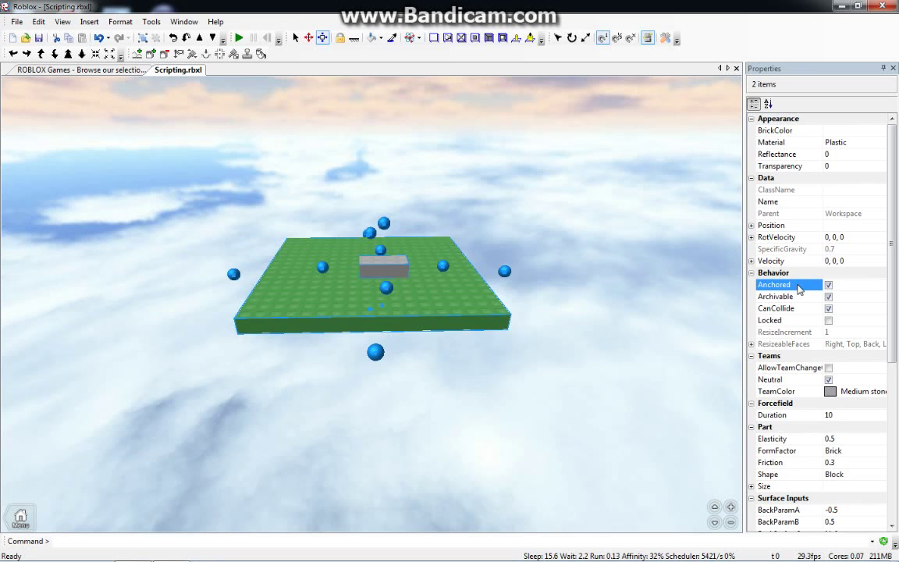
click(638, 312)
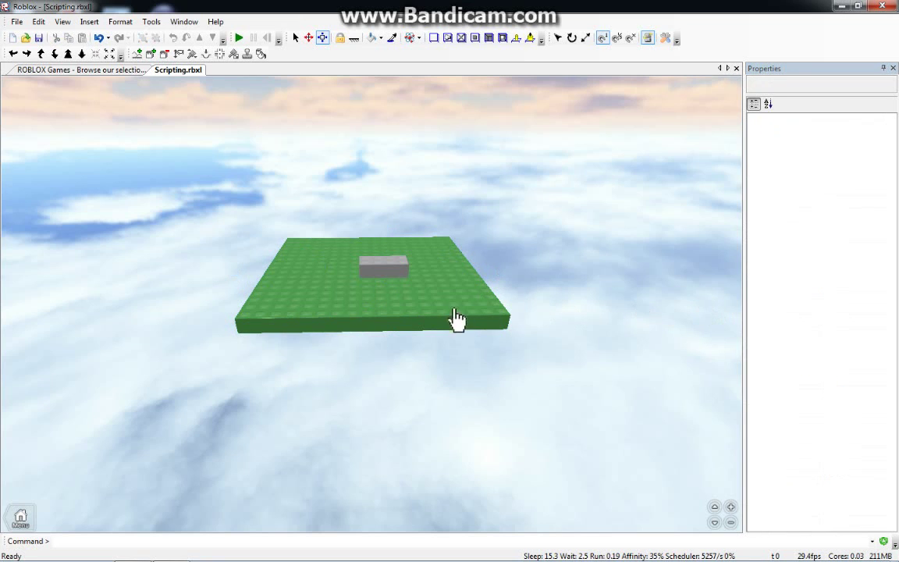
Orbit the view over the green baseplate and start Tools > Test > Play Solo.
right_drag(422, 238, 397, 243)
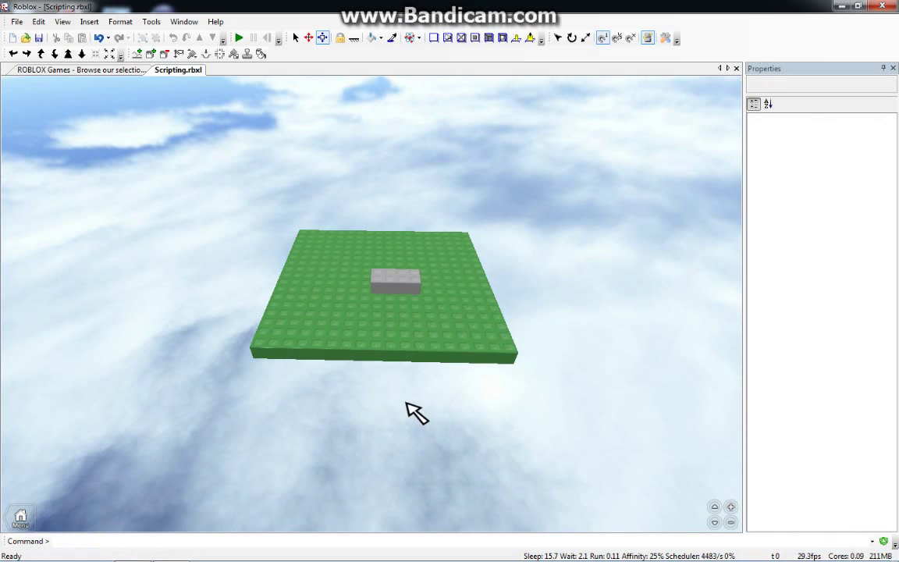
right_drag(418, 411, 405, 377)
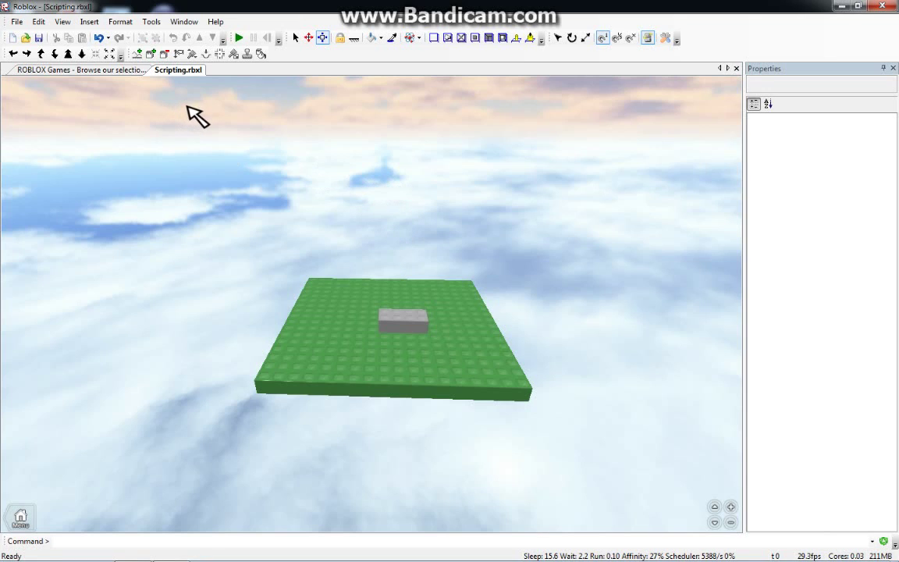
click(152, 23)
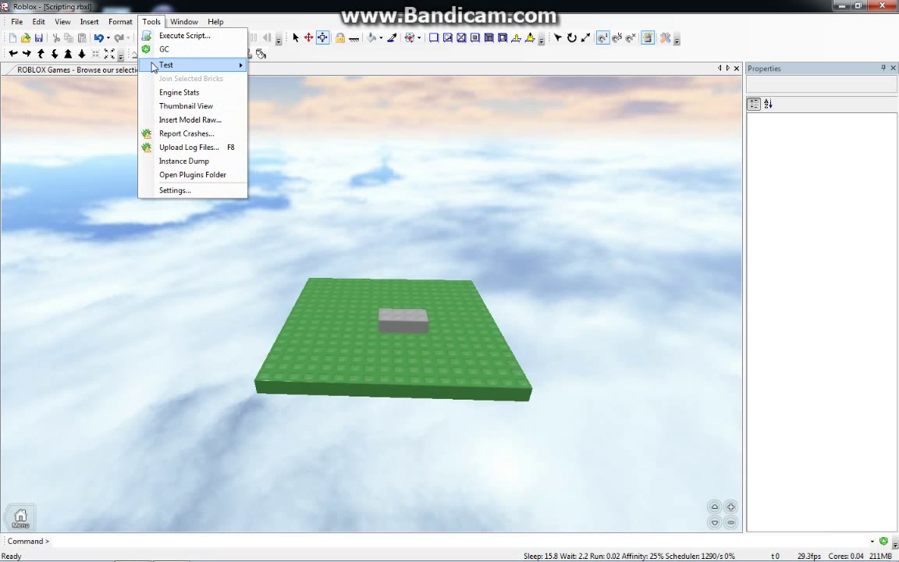
mouse_move(165, 66)
click(285, 67)
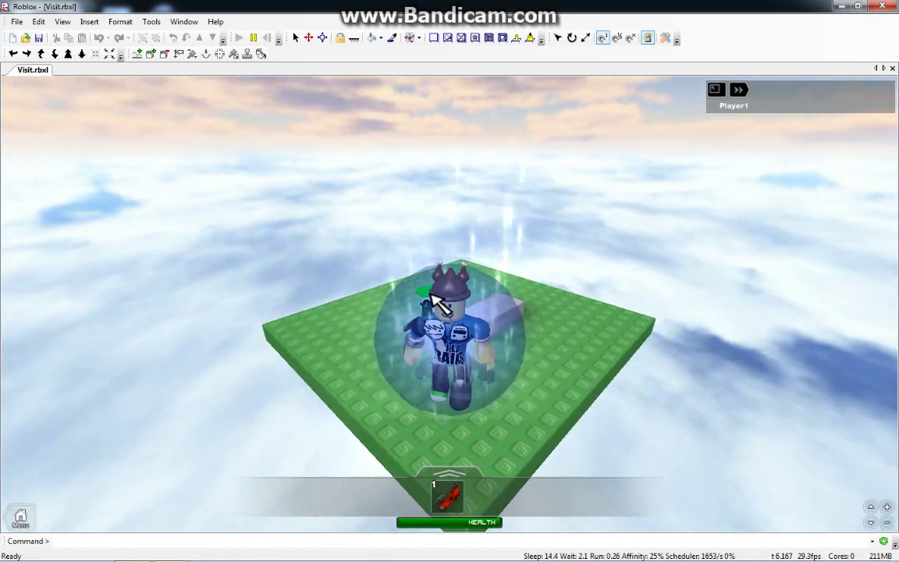
Swing and zoom the camera around Player1 standing beside the grey block.
right_drag(431, 301, 517, 281)
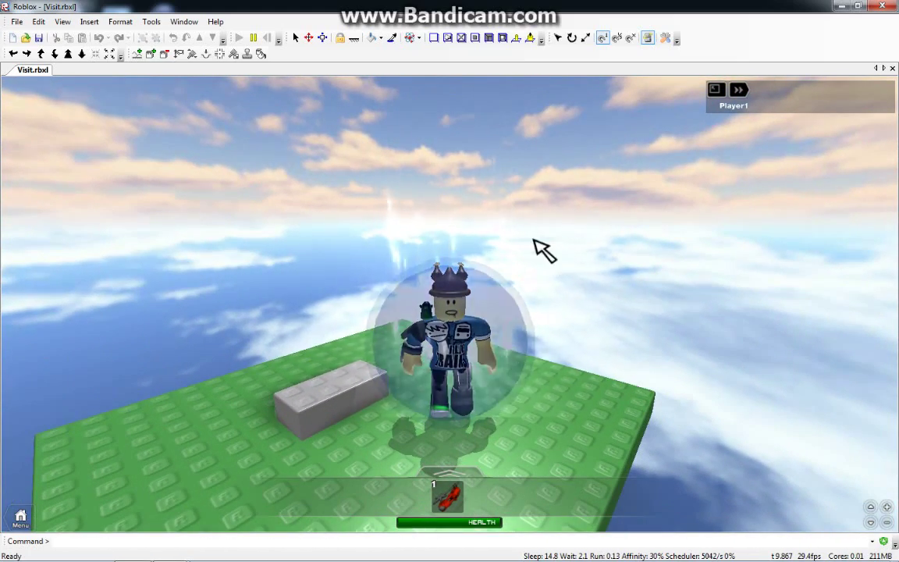
scroll(474, 246, down, 3)
scroll(471, 250, up, 2)
scroll(461, 244, up, 1)
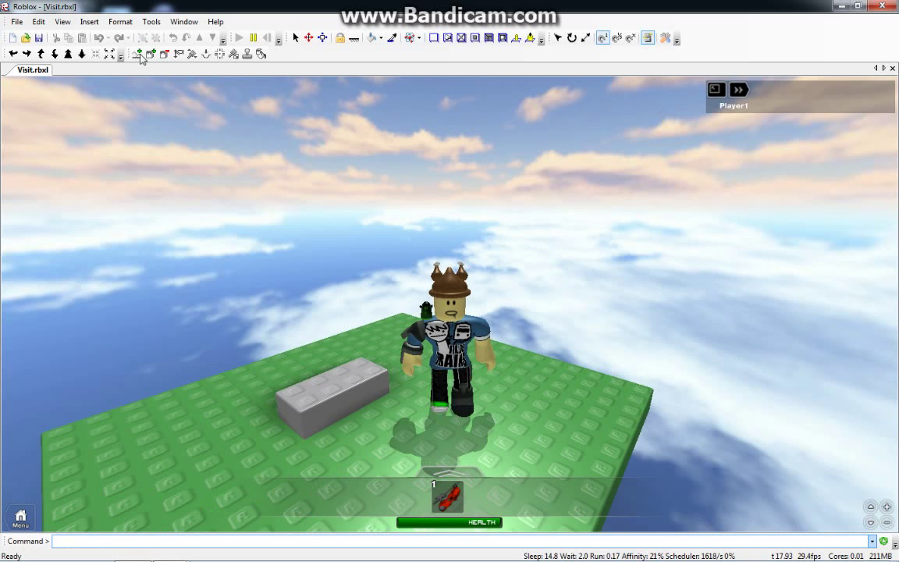
click(90, 20)
mouse_move(63, 21)
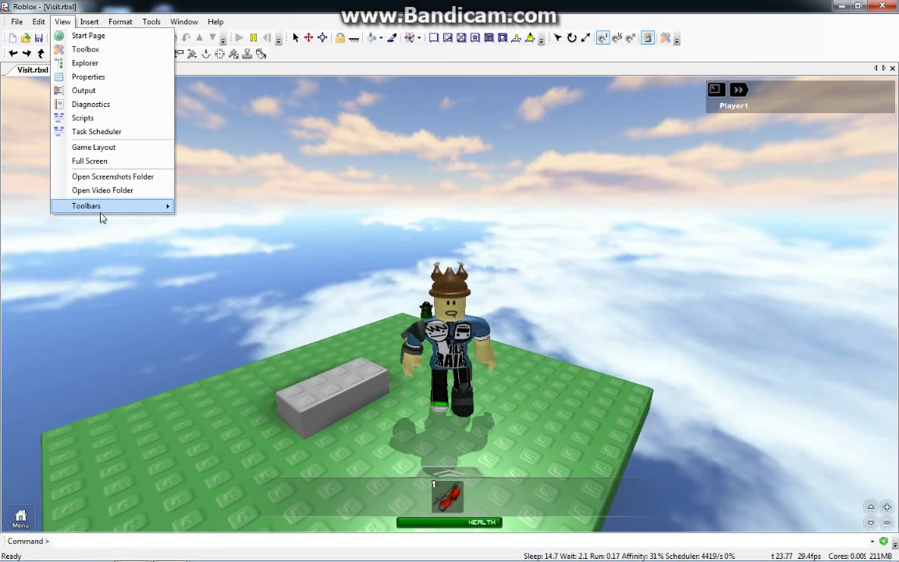
mouse_move(92, 206)
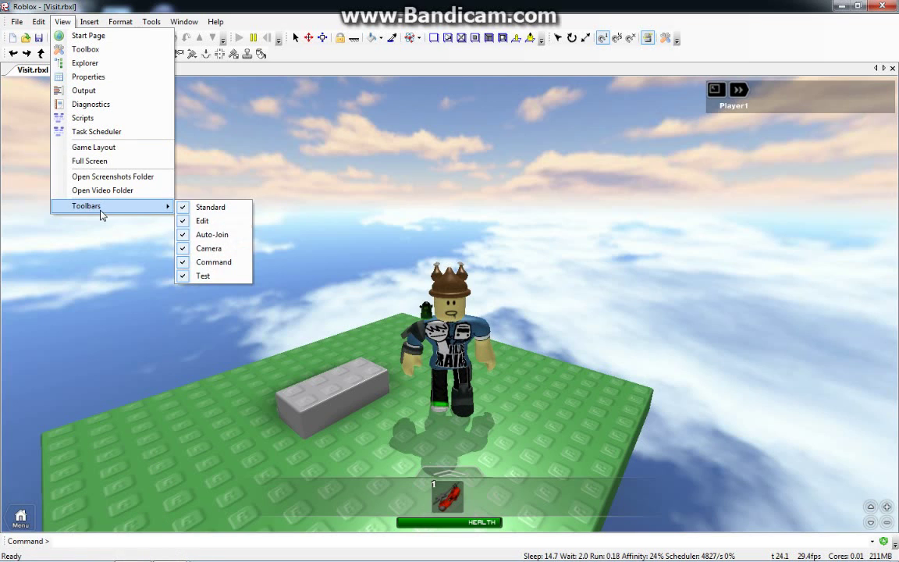
click(211, 265)
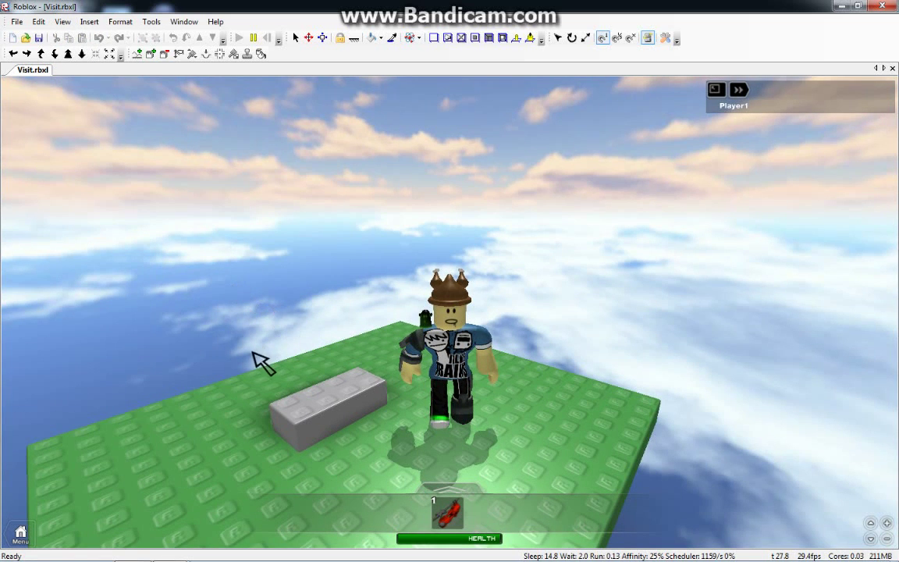
click(63, 21)
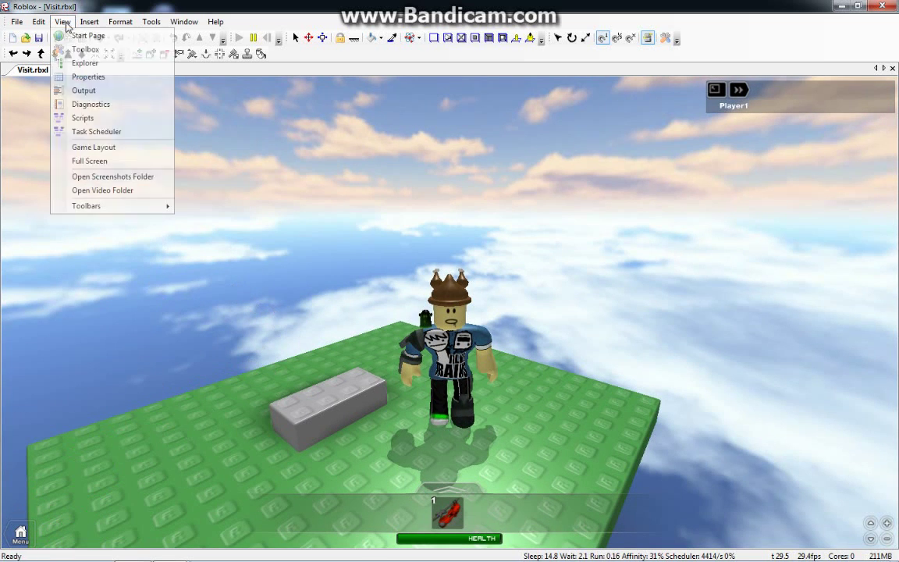
mouse_move(110, 205)
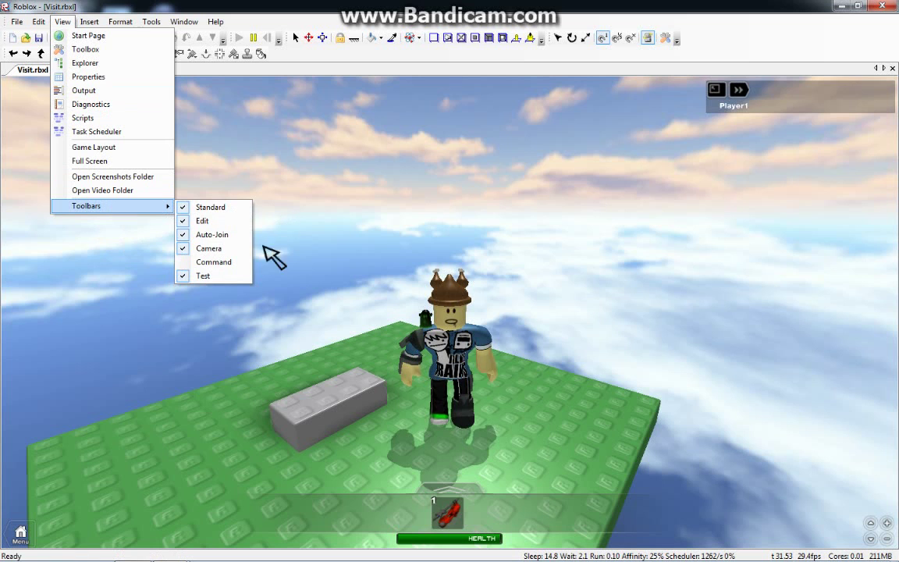
click(213, 262)
right_drag(387, 337, 389, 343)
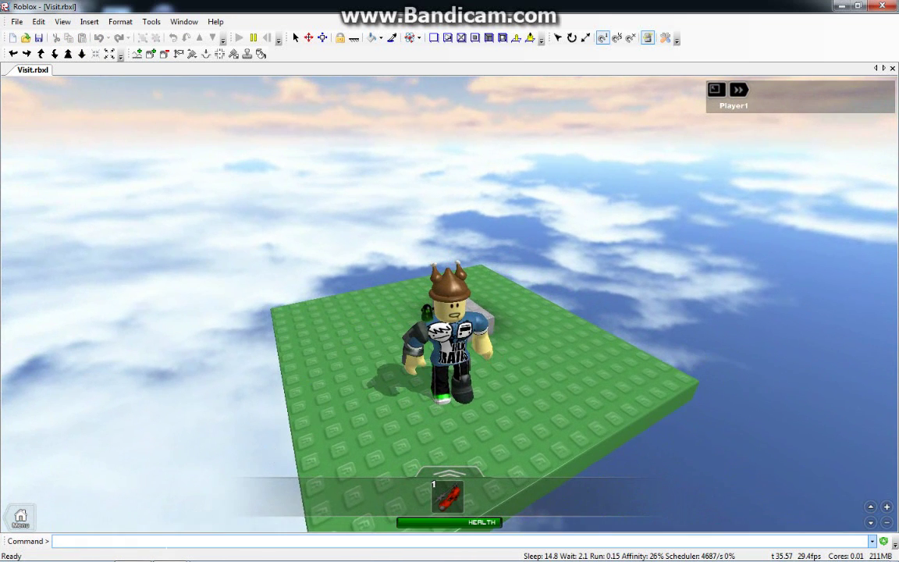
Focus the Command bar, rotate the view behind the avatar, and open the View menu.
click(71, 541)
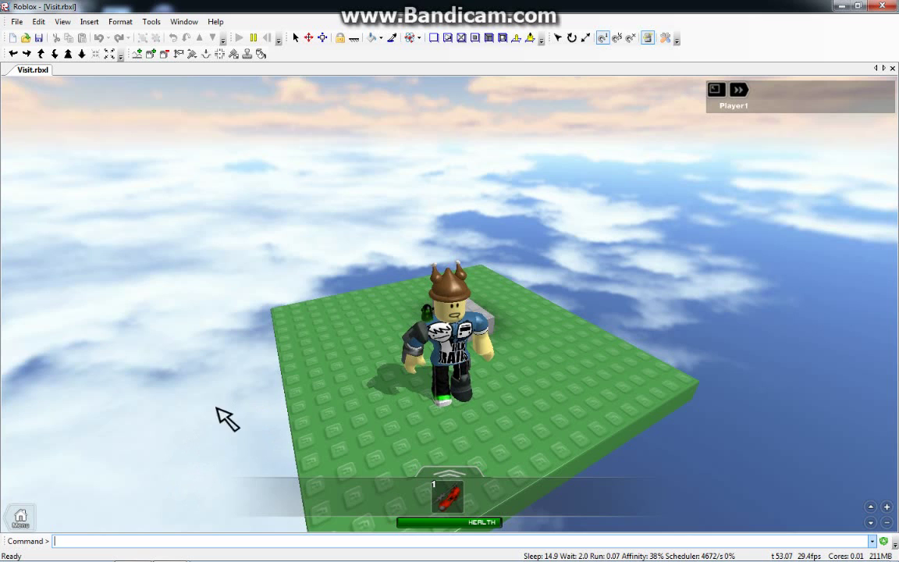
right_drag(173, 341, 218, 328)
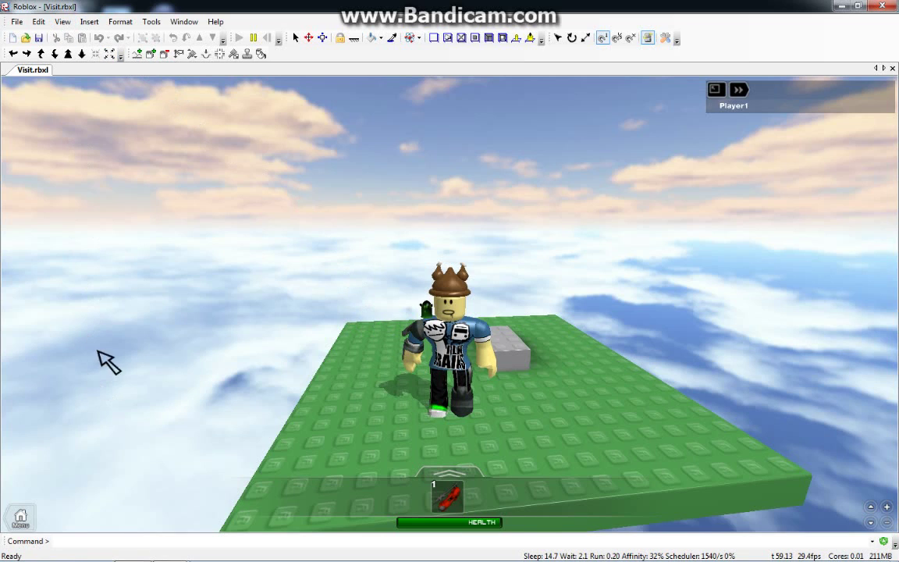
click(62, 22)
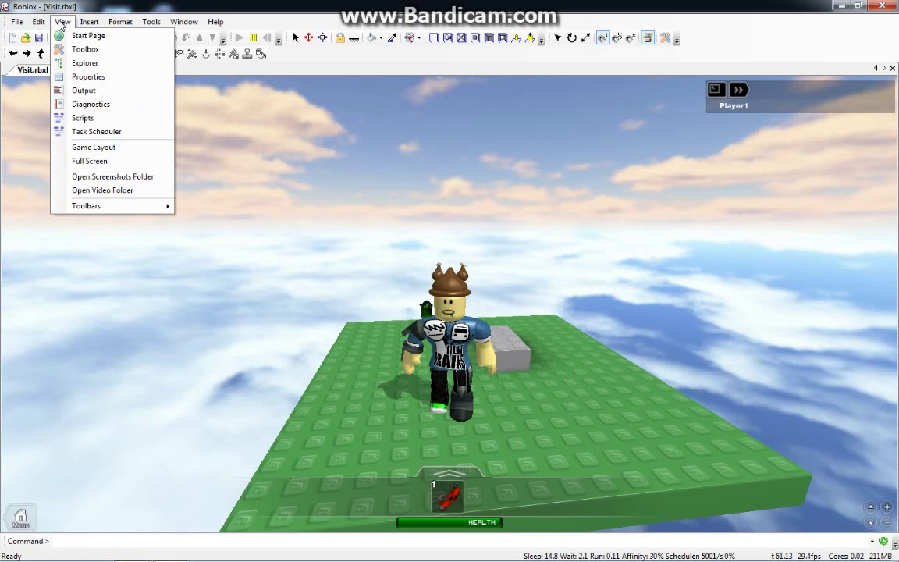
Show the Explorer panel and expand Workspace to list Player1, Message and Part.
click(84, 62)
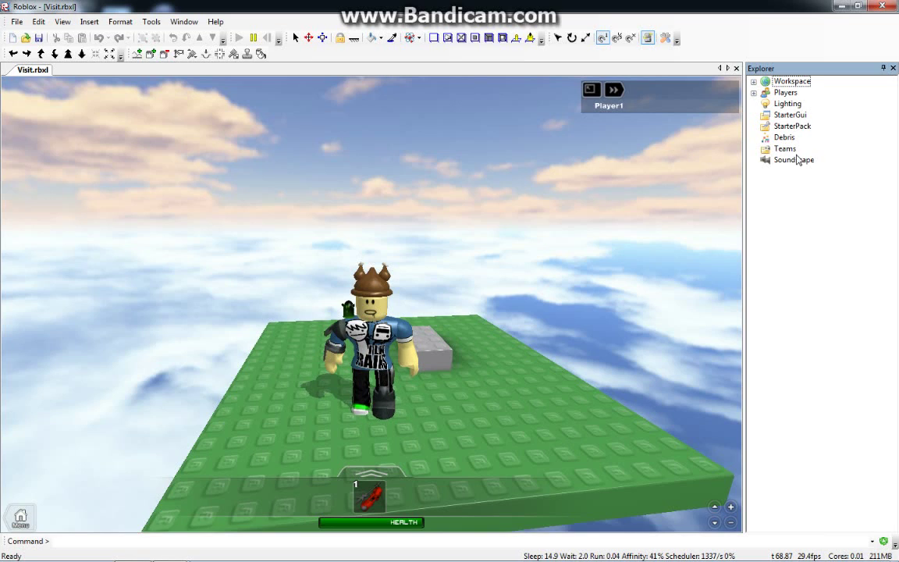
click(778, 81)
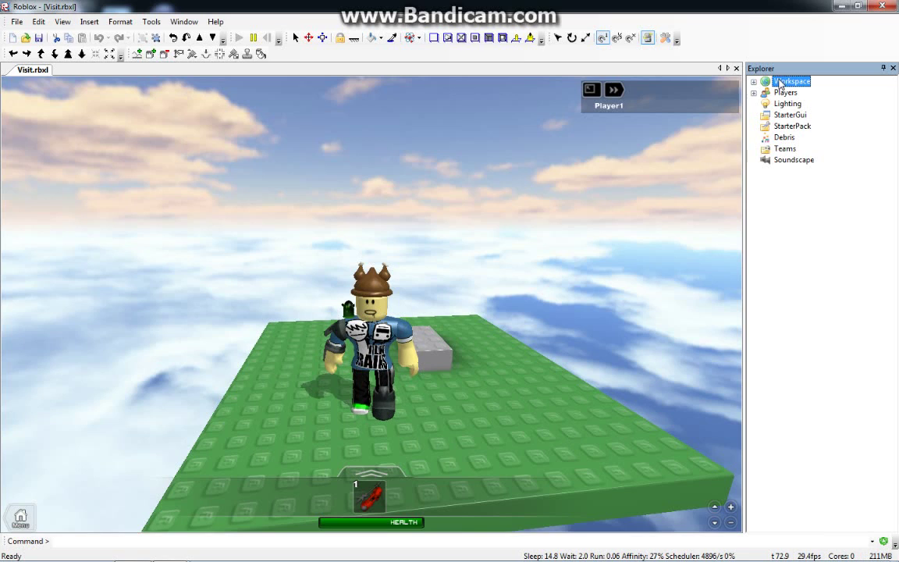
double_click(765, 80)
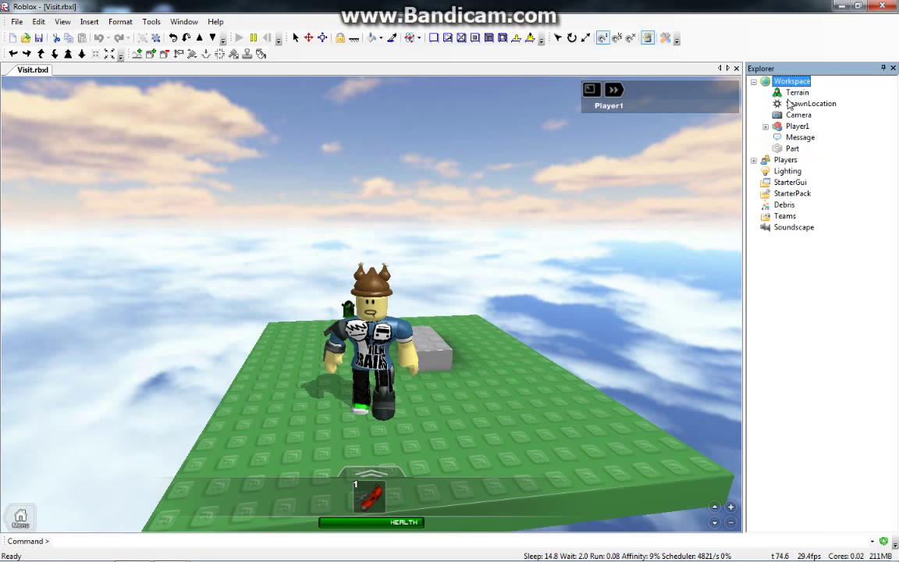
click(825, 149)
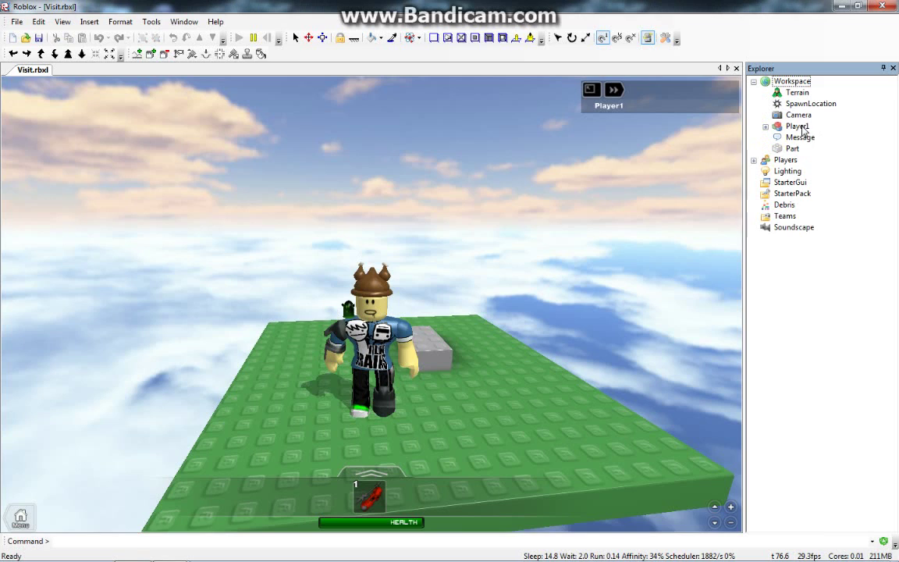
Select Player1 in Explorer and orbit the view to face the character.
click(797, 127)
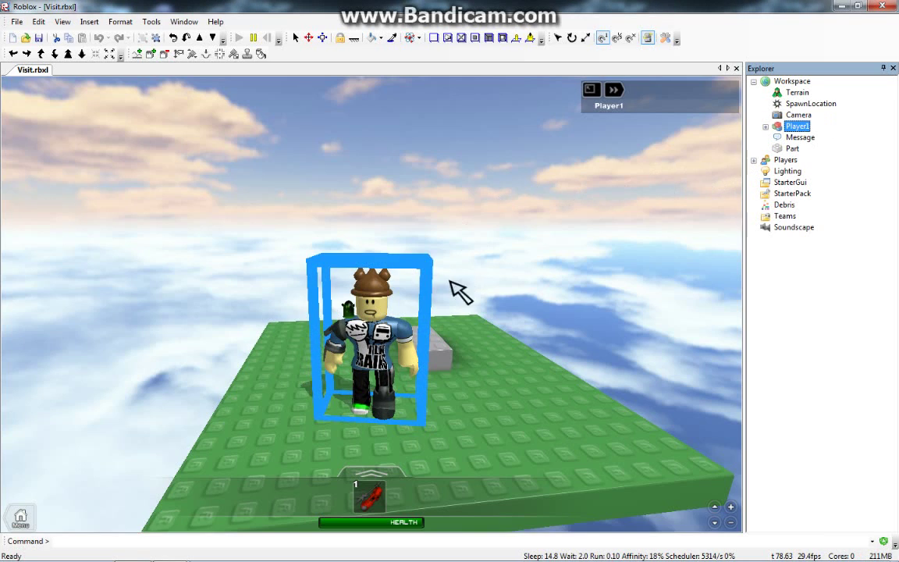
click(394, 246)
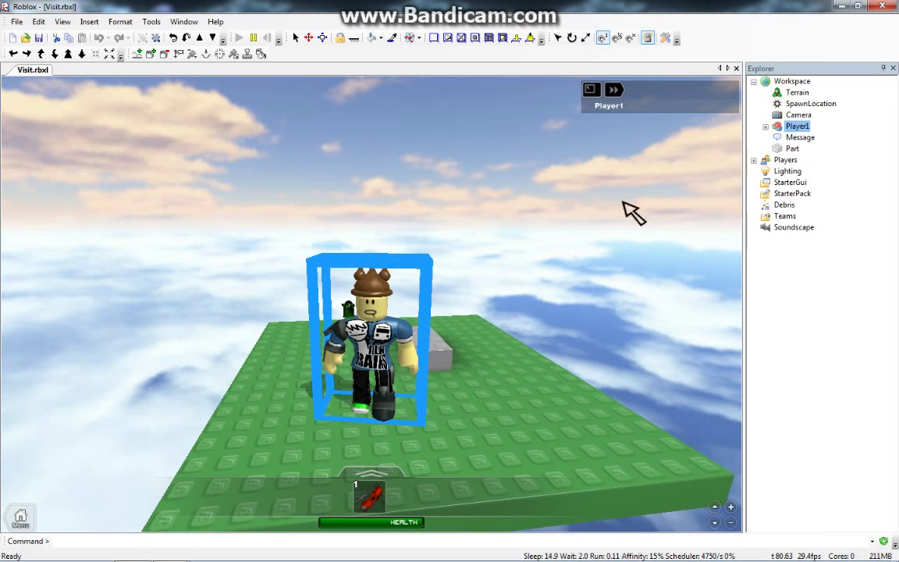
click(795, 125)
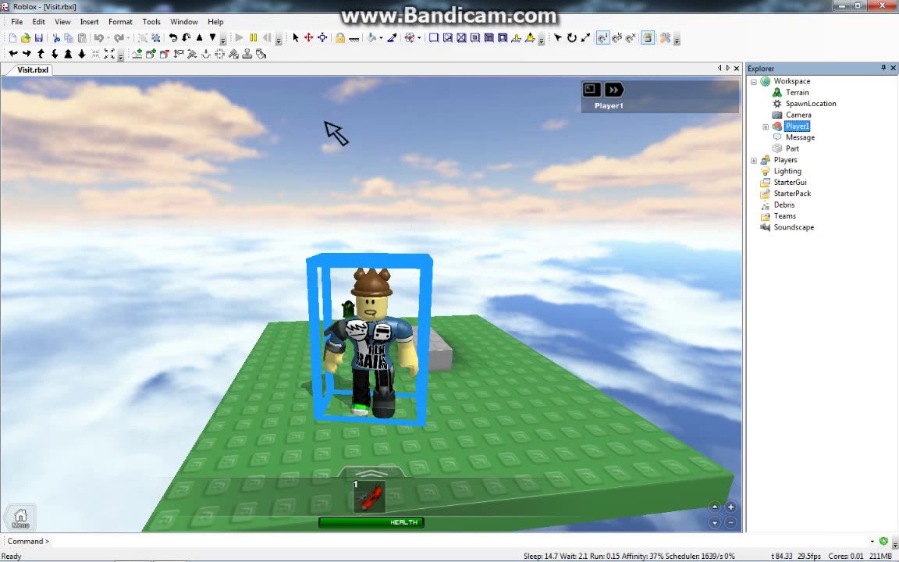
click(388, 204)
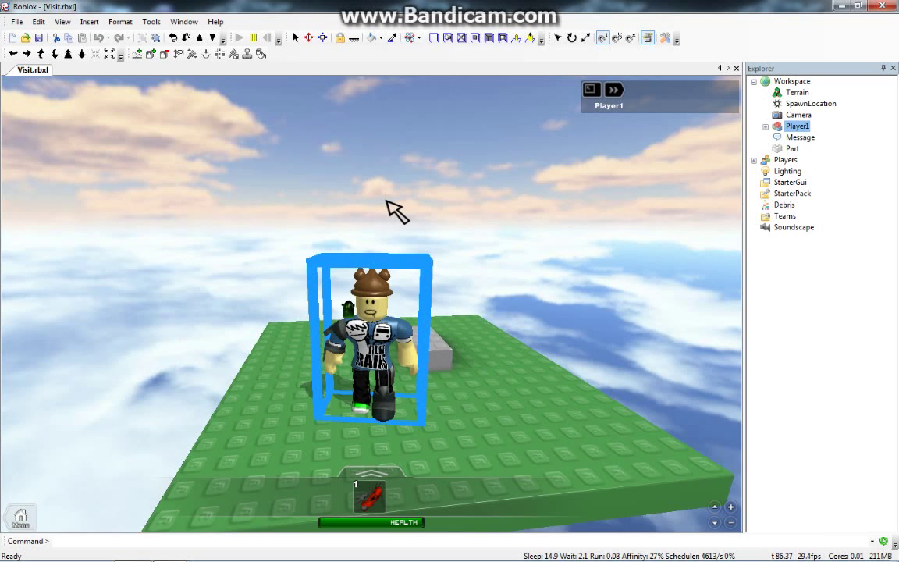
right_drag(393, 227, 395, 228)
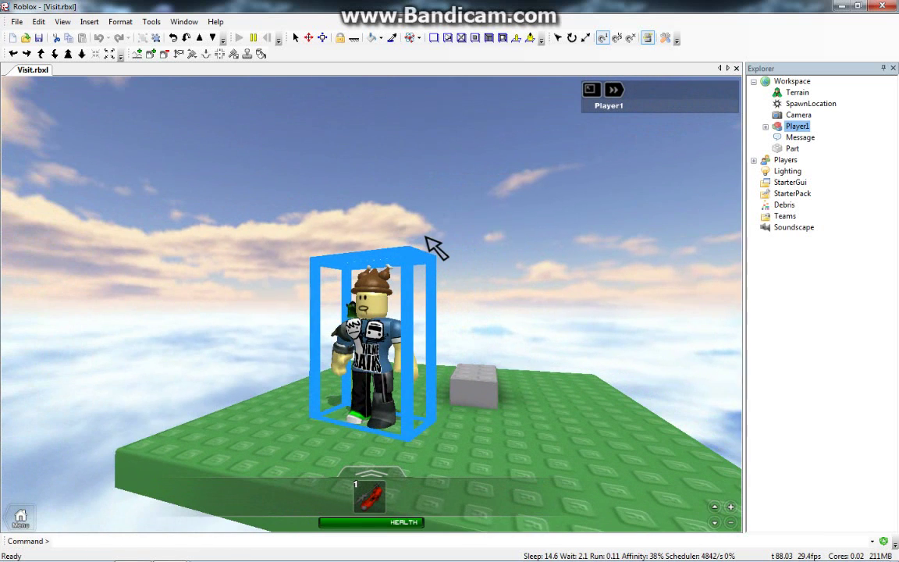
Expand Player1 and highlight BatPlushieTie, Shoulderghost and the Turkey hat.
click(765, 127)
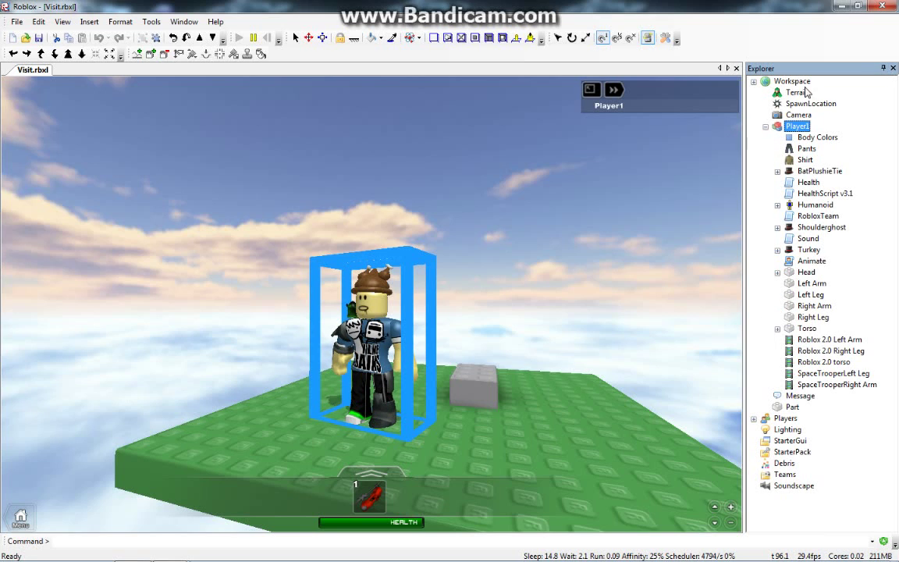
click(803, 172)
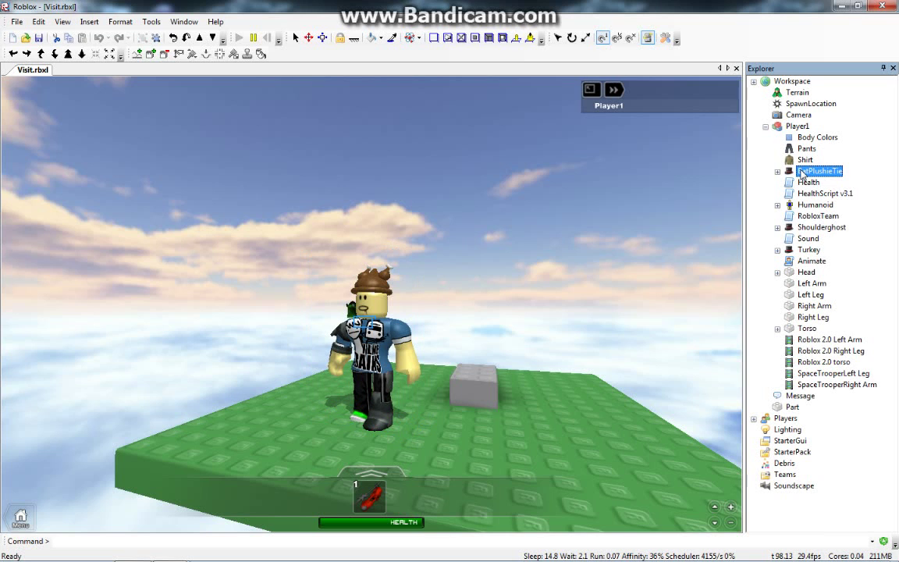
scroll(481, 301, up, 5)
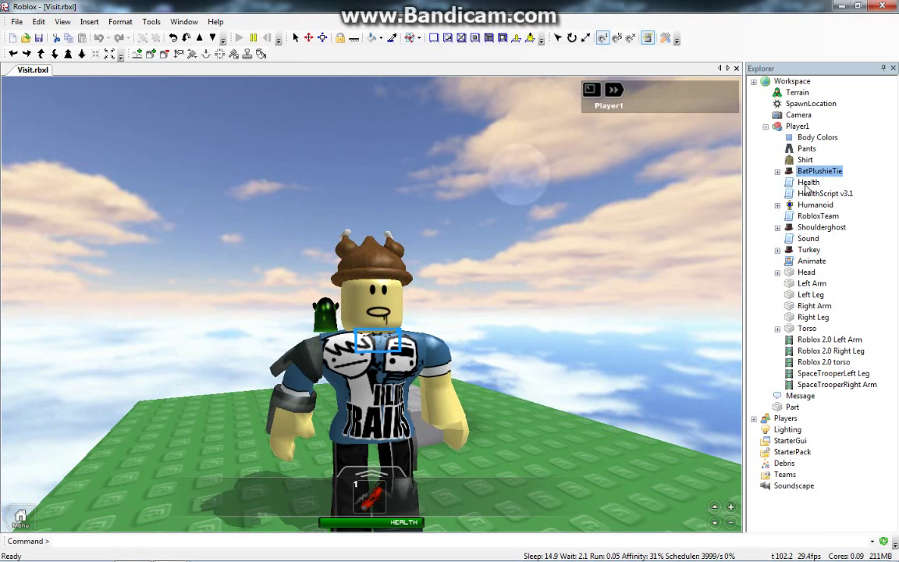
click(812, 228)
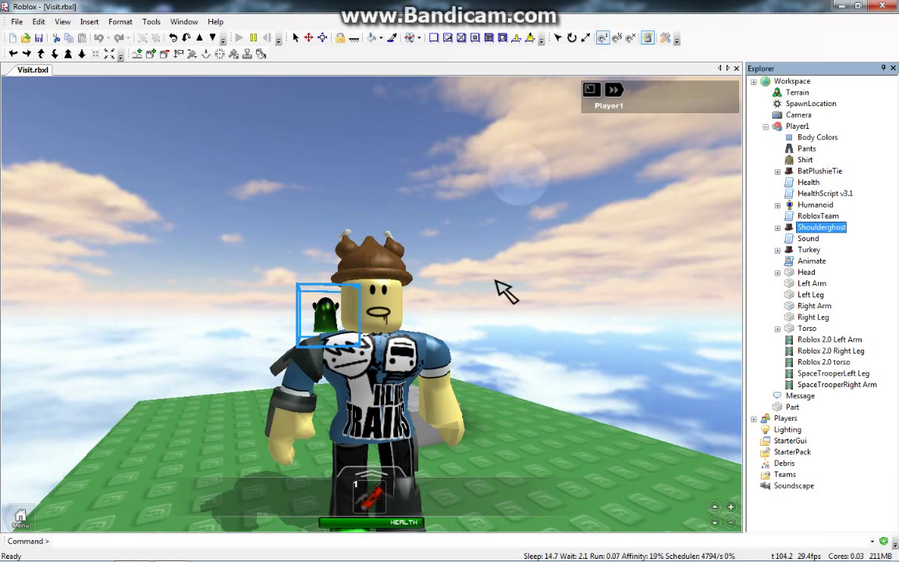
click(809, 249)
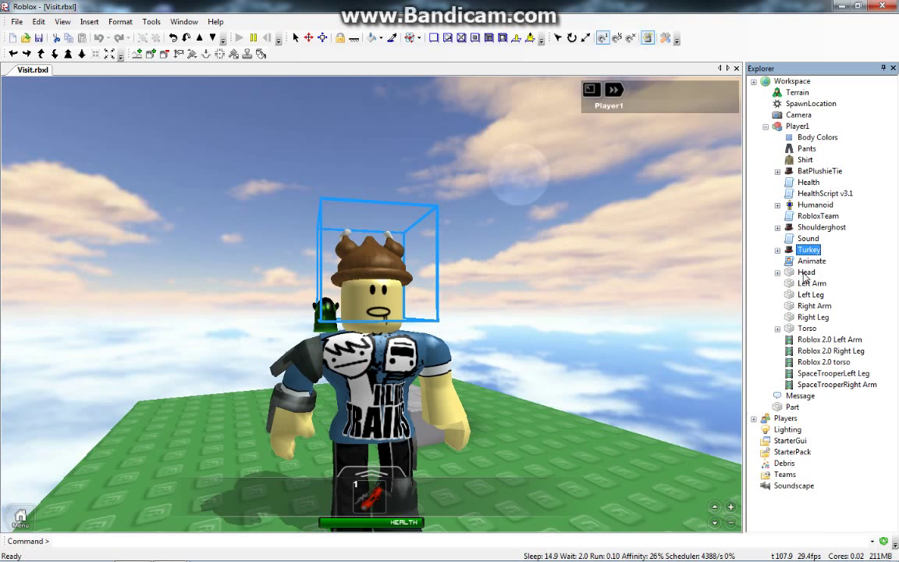
Highlight the Torso and Head, then select Player1 and finally Workspace.
click(805, 271)
shift+click(812, 316)
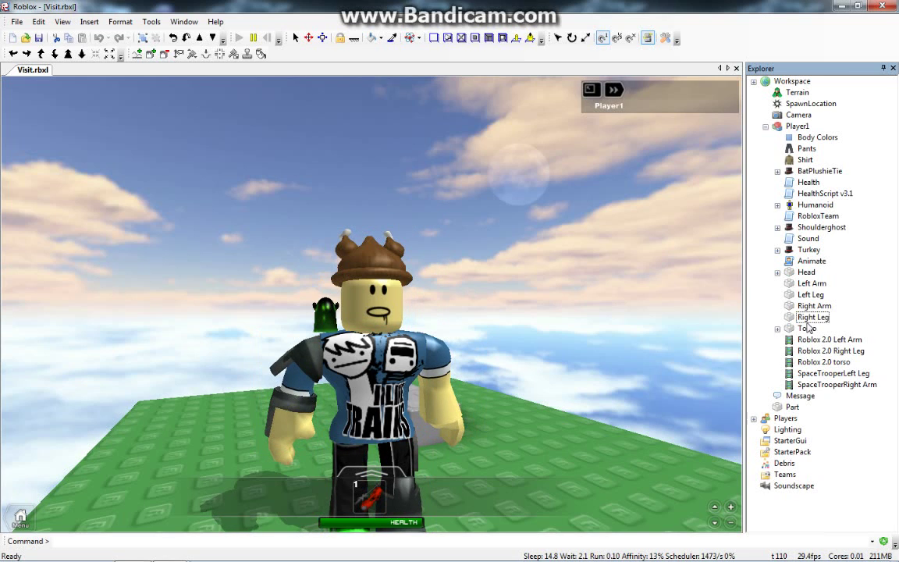
click(807, 328)
click(805, 271)
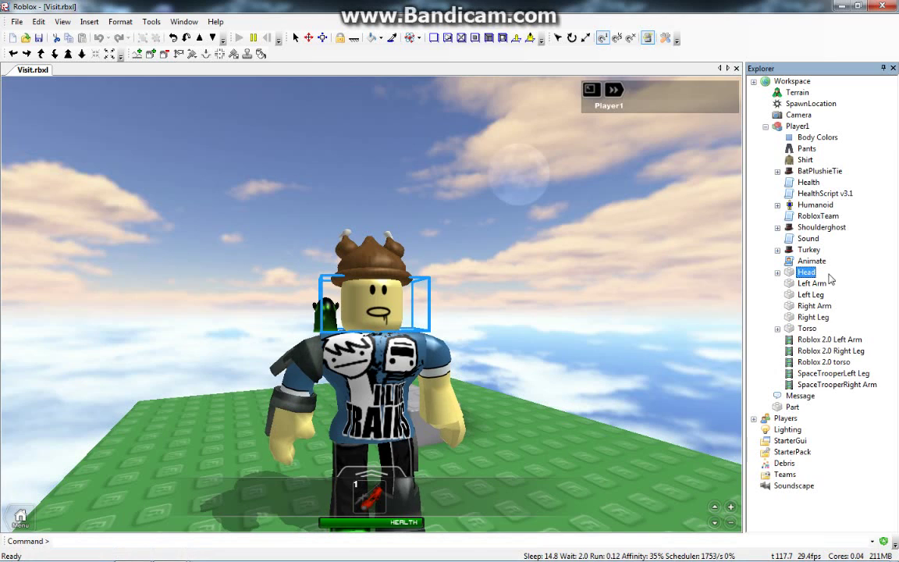
click(852, 273)
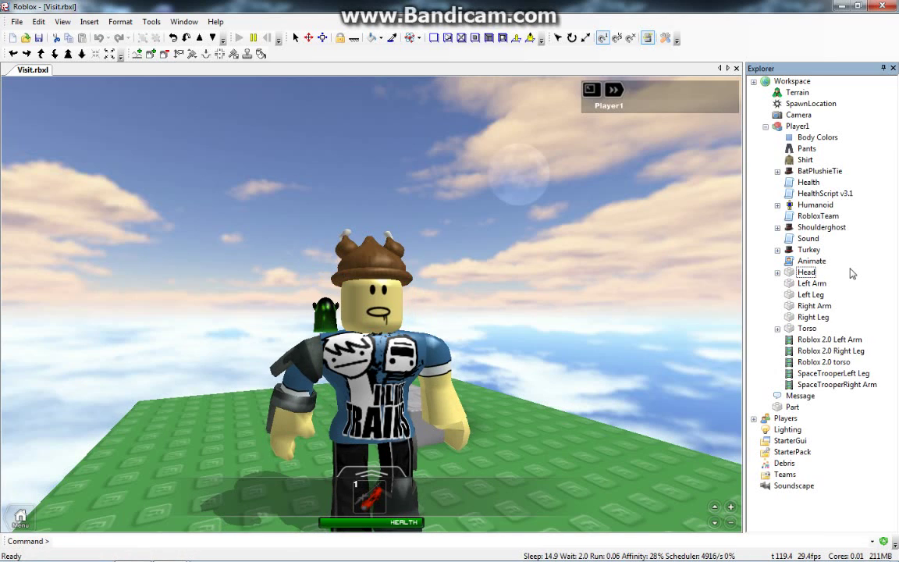
click(795, 273)
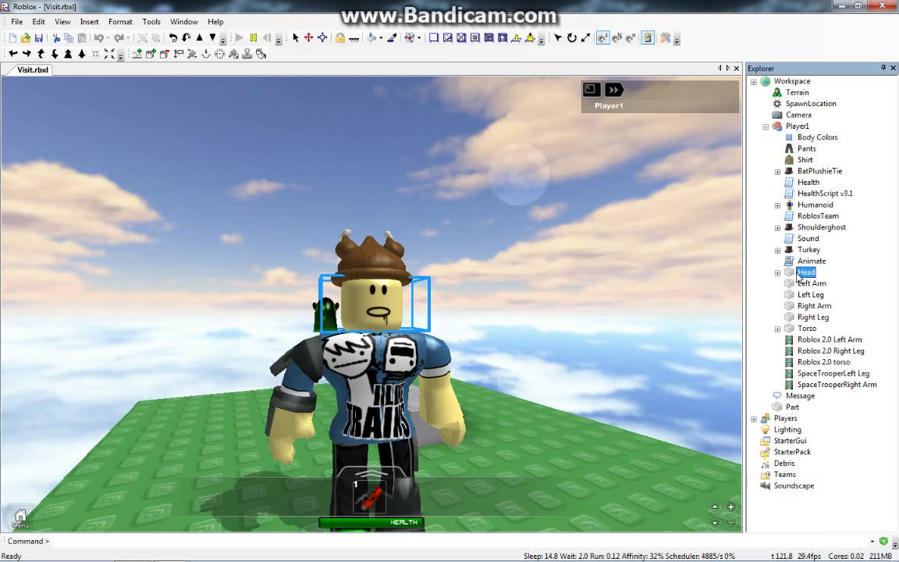
click(793, 126)
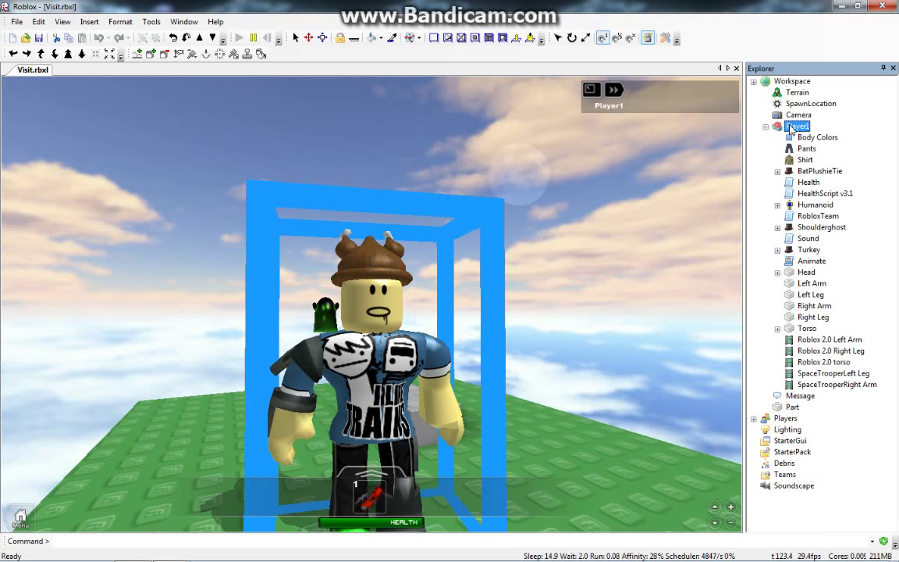
click(780, 81)
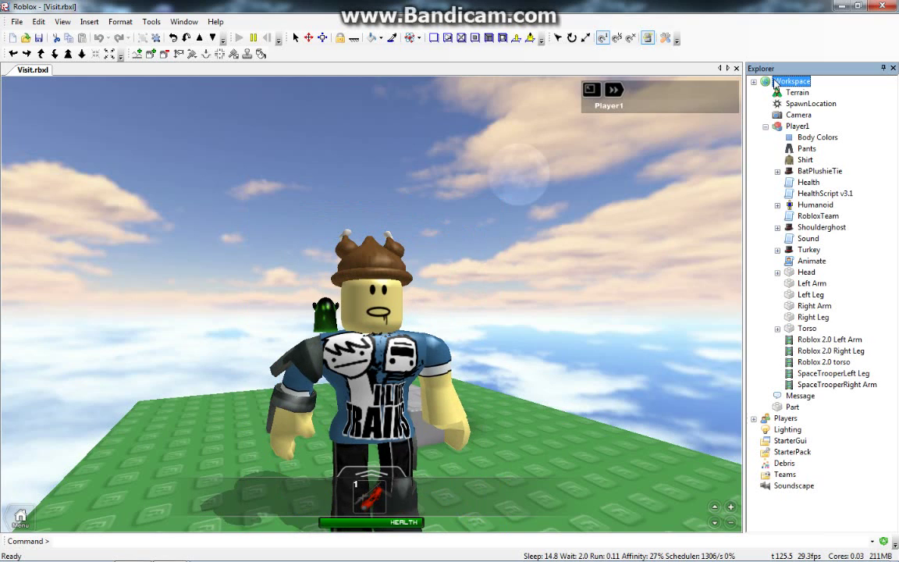
Run game.Workspace.Player1.Head:remove() in the Command bar.
scroll(546, 194, down, 2)
key(s)
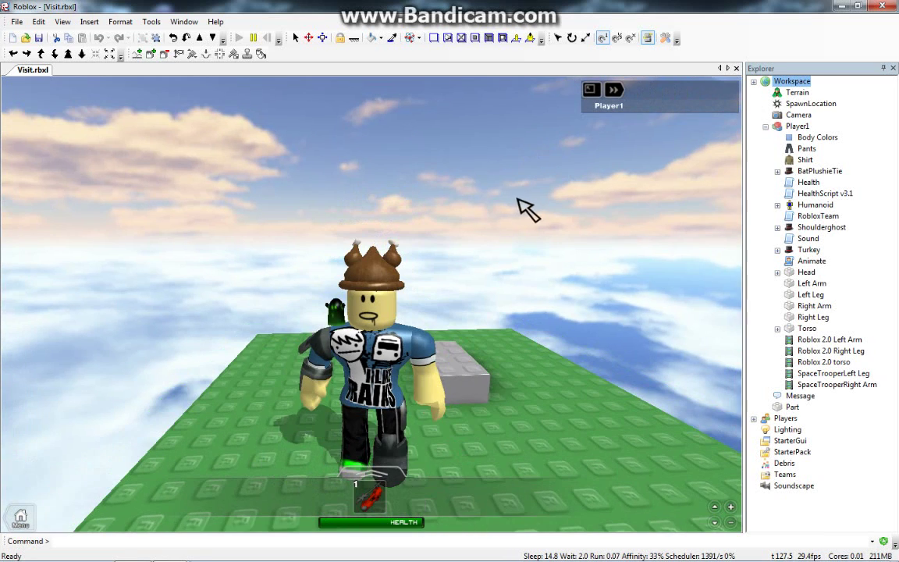
scroll(472, 209, down, 2)
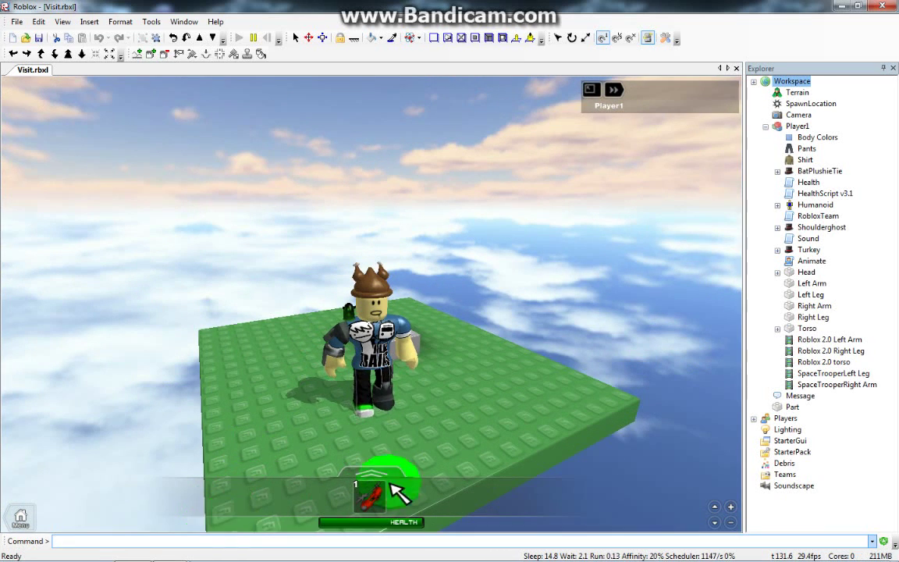
text(game)
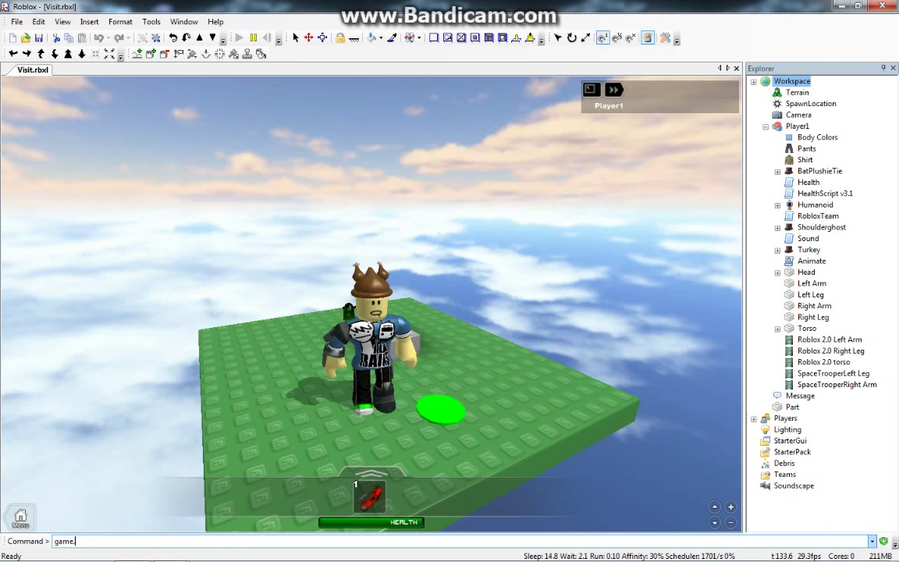
text(.Workspace.Player1.Head:remove()
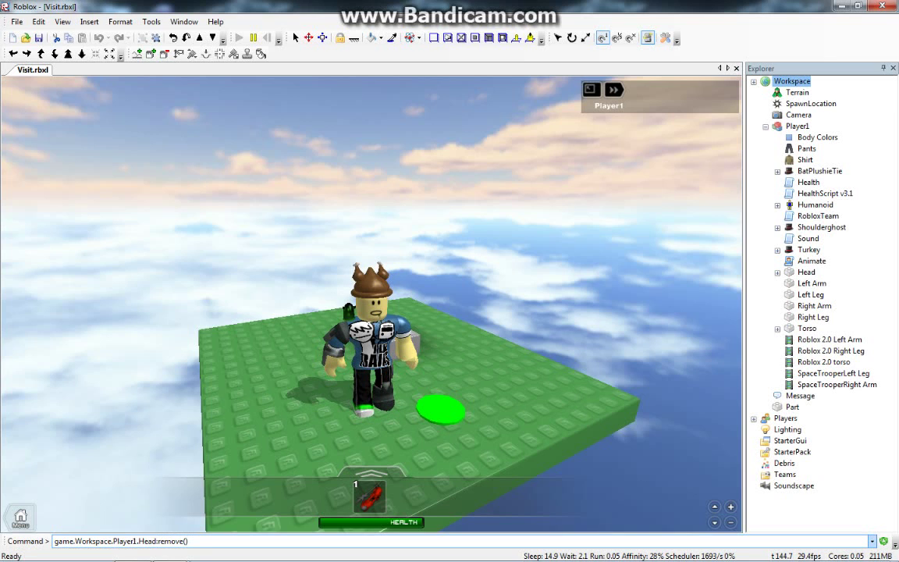
key(Return)
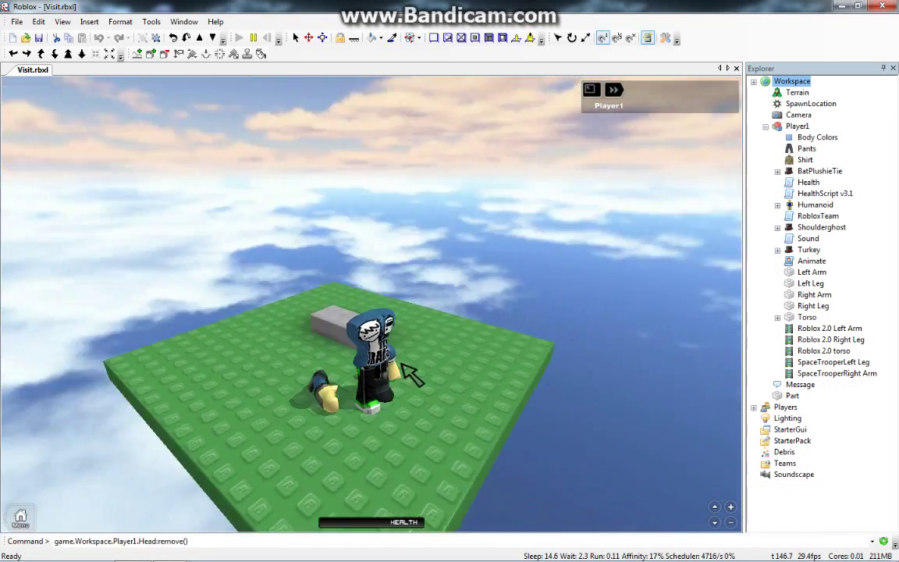
Orbit around Player1 as it falls apart and respawns, then focus the Command bar.
right_drag(411, 374, 410, 346)
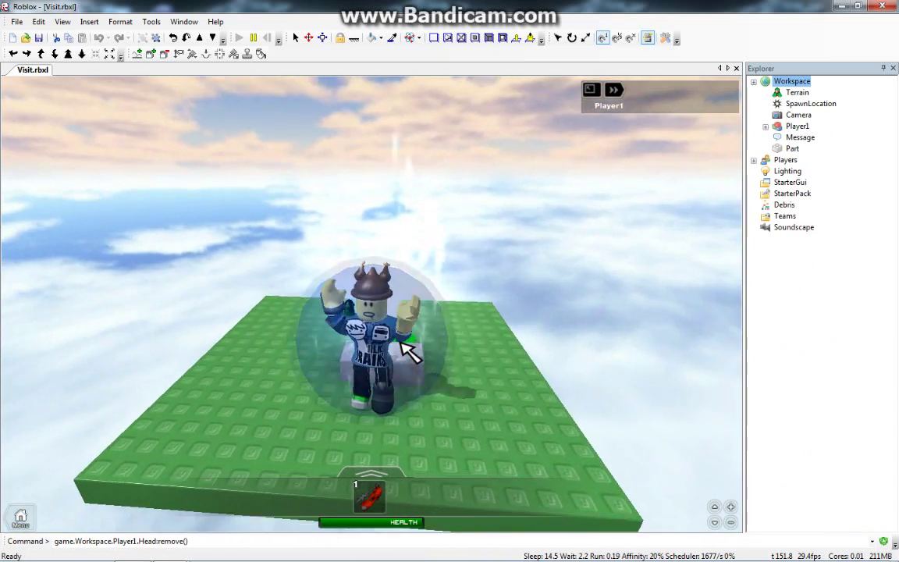
mouse_move(406, 350)
right_down()
mouse_move(411, 354)
mouse_move(411, 344)
right_up()
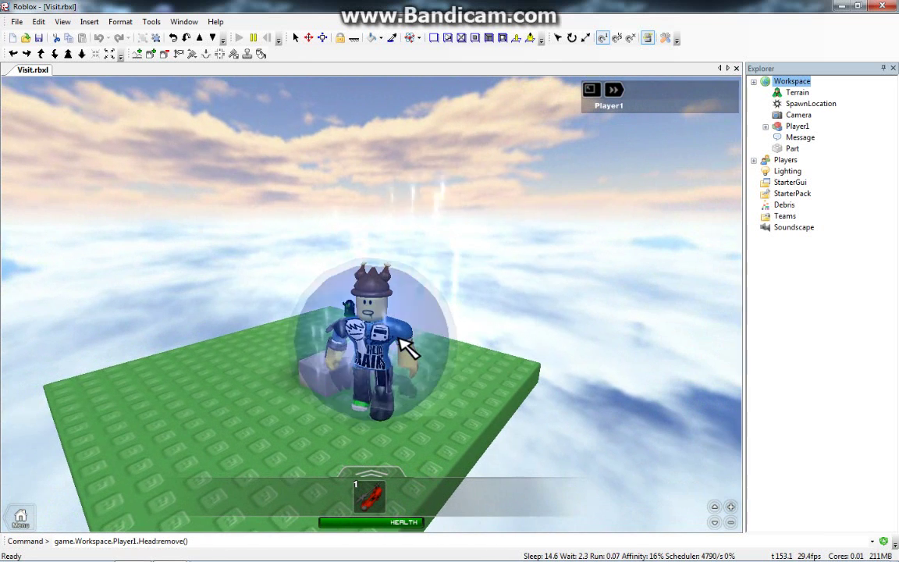
click(140, 541)
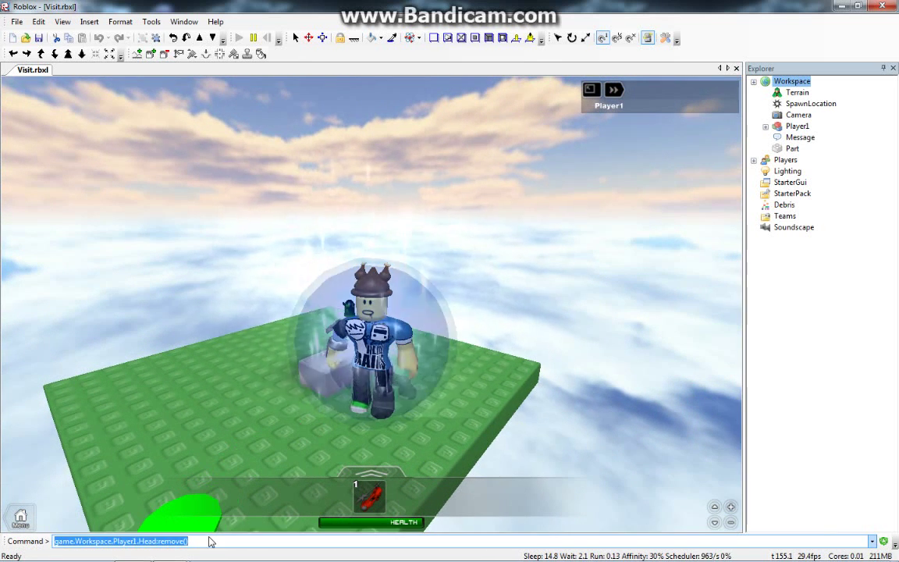
click(187, 541)
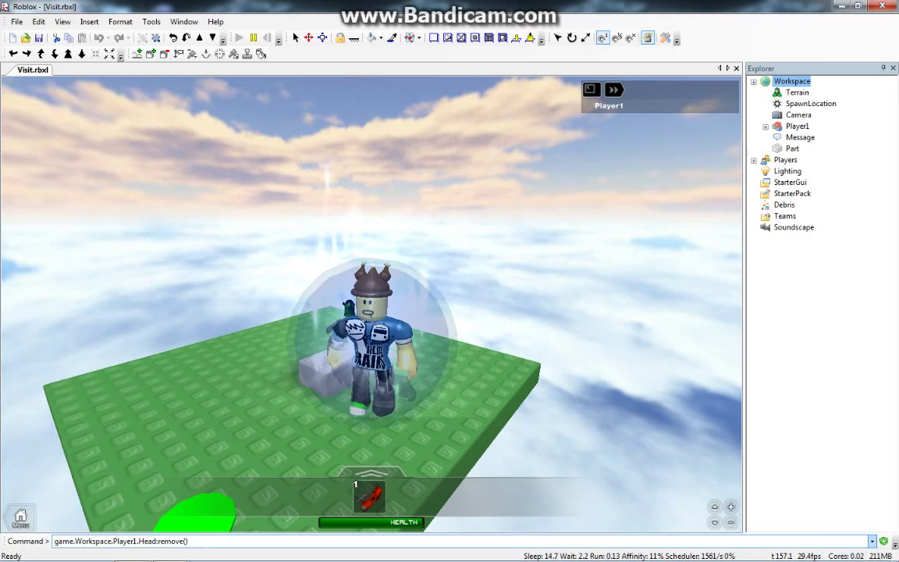
Select and deselect the command text twice, then orbit back around the character.
drag(188, 541, 53, 546)
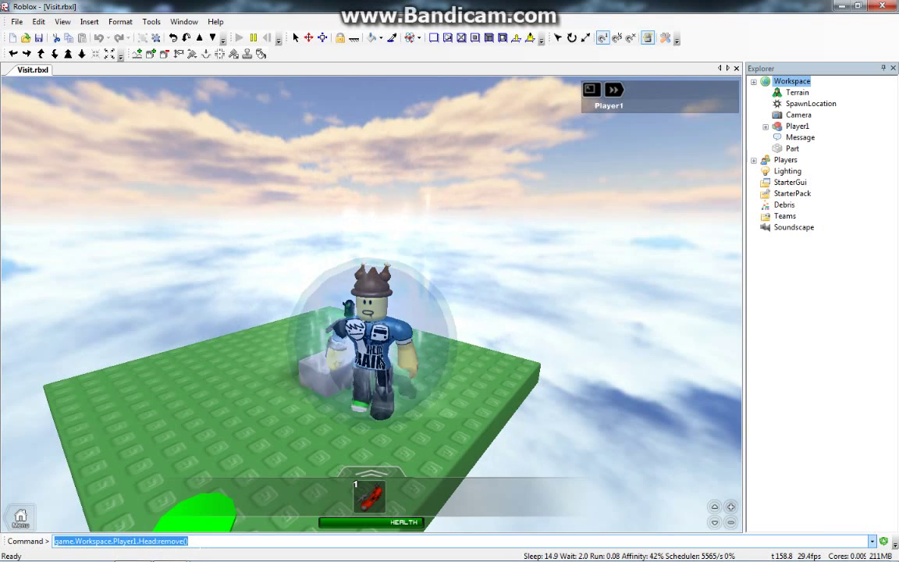
click(189, 540)
drag(189, 541, 53, 542)
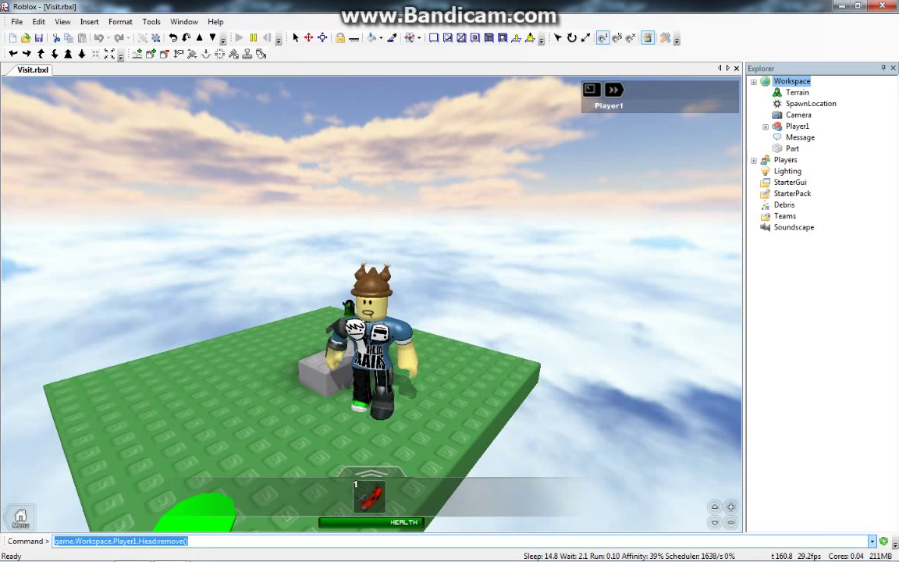
click(189, 541)
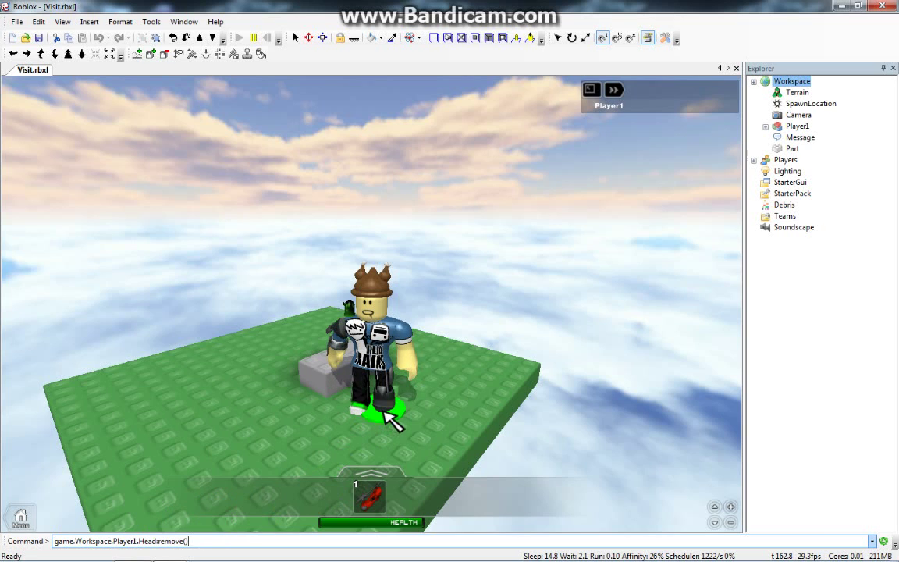
mouse_move(397, 355)
right_down()
mouse_move(407, 363)
mouse_move(428, 353)
mouse_move(406, 355)
mouse_move(397, 316)
right_up()
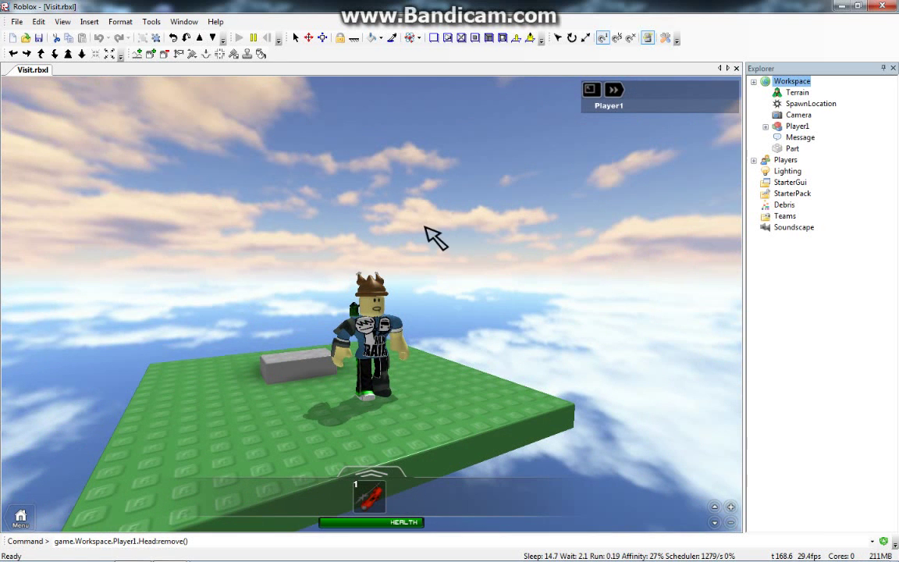
right_drag(424, 227, 394, 250)
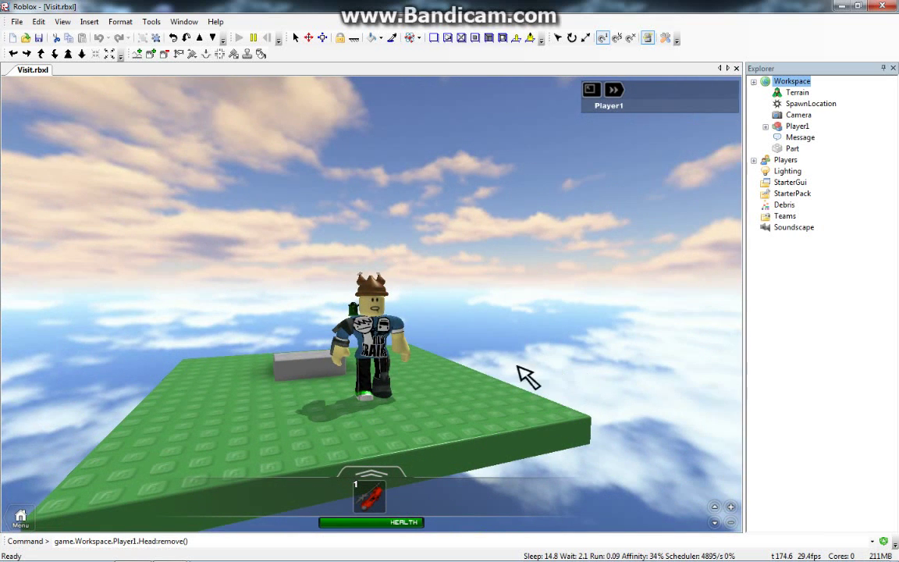